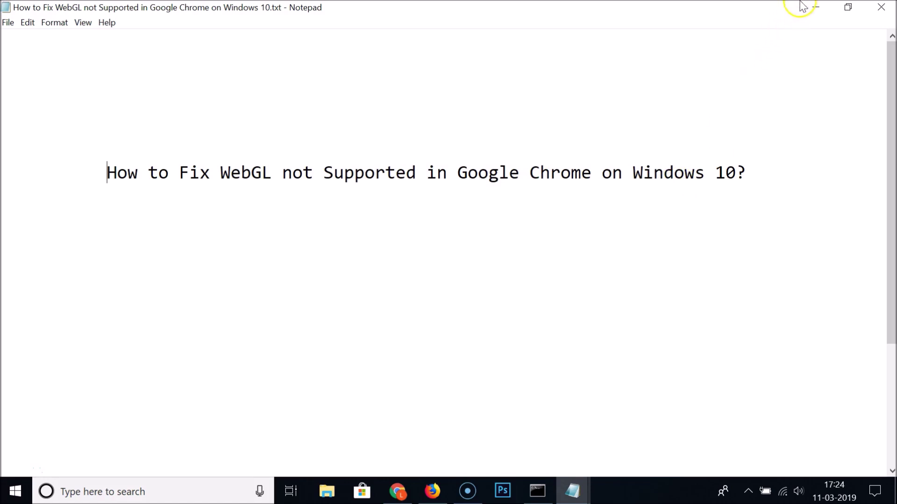
- Minimize the Notepad note and expand the advanced section of Chrome's settings
{"action": "left_click", "coordinate": [816, 7]}
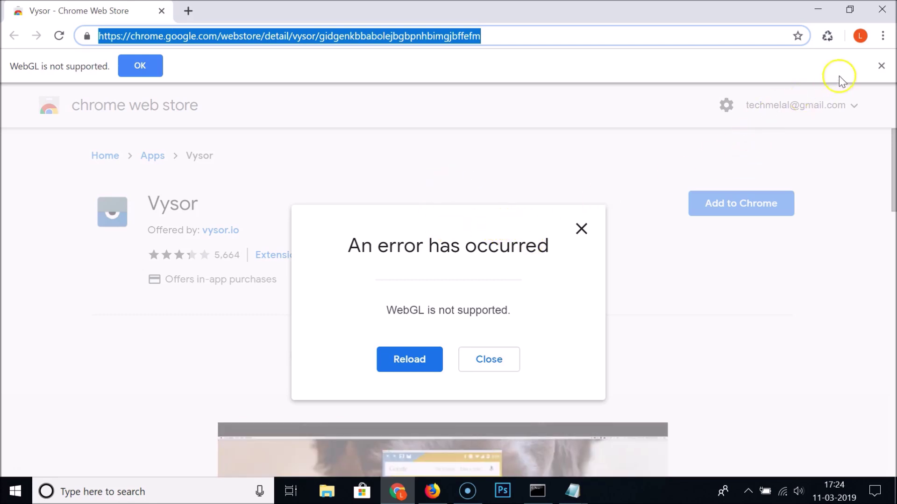
{"action": "left_click", "coordinate": [883, 38]}
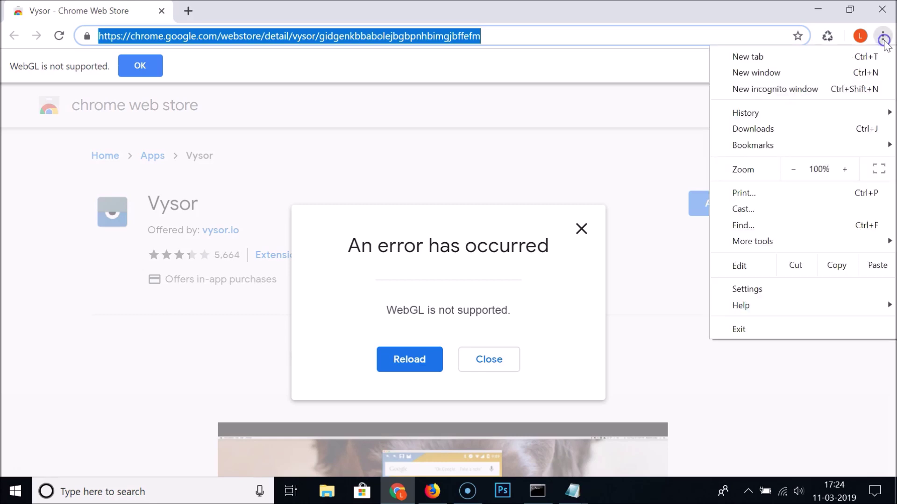
{"action": "left_click", "coordinate": [768, 295]}
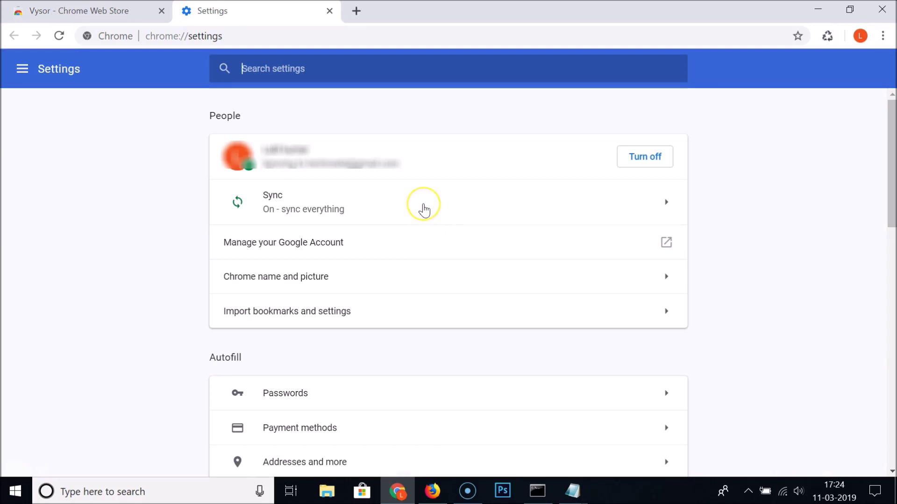
{"action": "scroll", "coordinate": [424, 210], "scroll_direction": "down", "scroll_amount": 10}
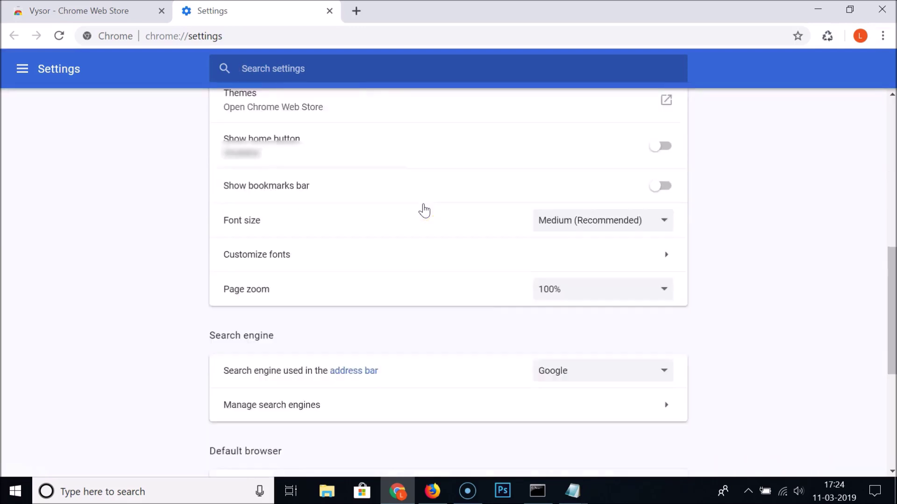
{"action": "scroll", "coordinate": [424, 211], "scroll_direction": "down", "scroll_amount": 6}
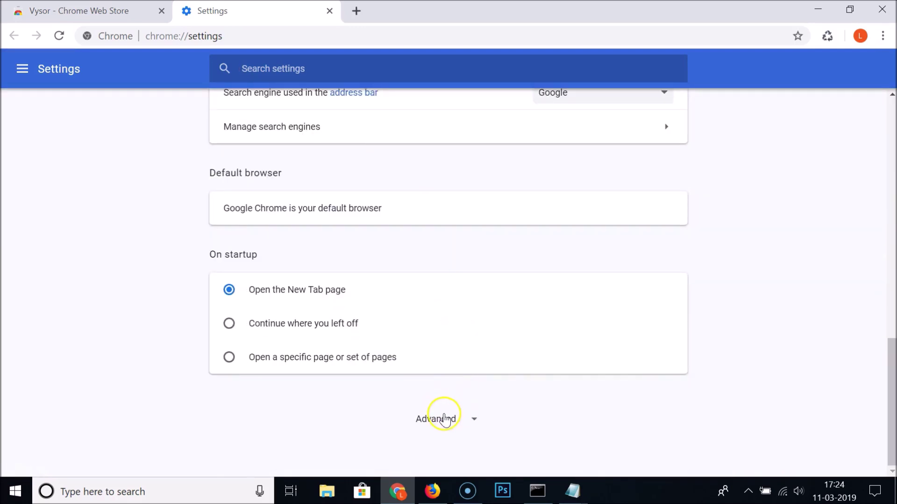
{"action": "left_click", "coordinate": [450, 423]}
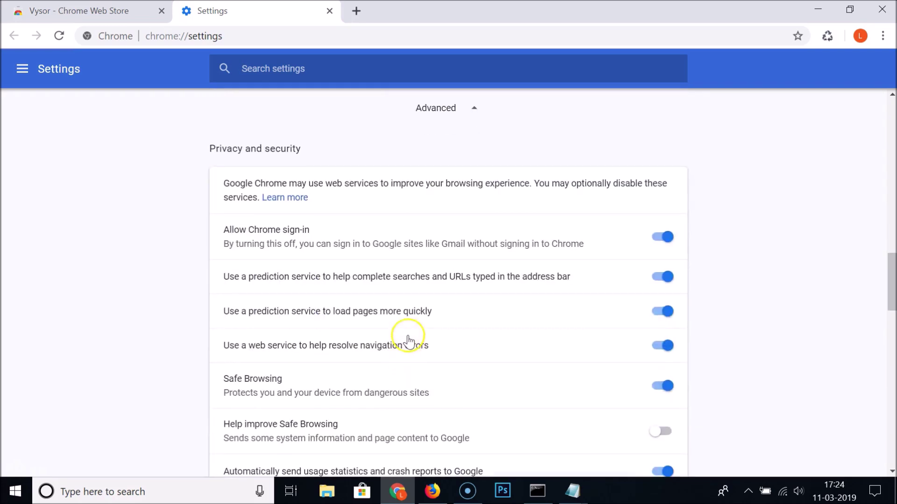
- Turn on hardware acceleration when available in the System settings and relaunch the browser
{"action": "scroll", "coordinate": [411, 331], "scroll_direction": "down", "scroll_amount": 3}
{"action": "scroll", "coordinate": [410, 328], "scroll_direction": "down", "scroll_amount": 9}
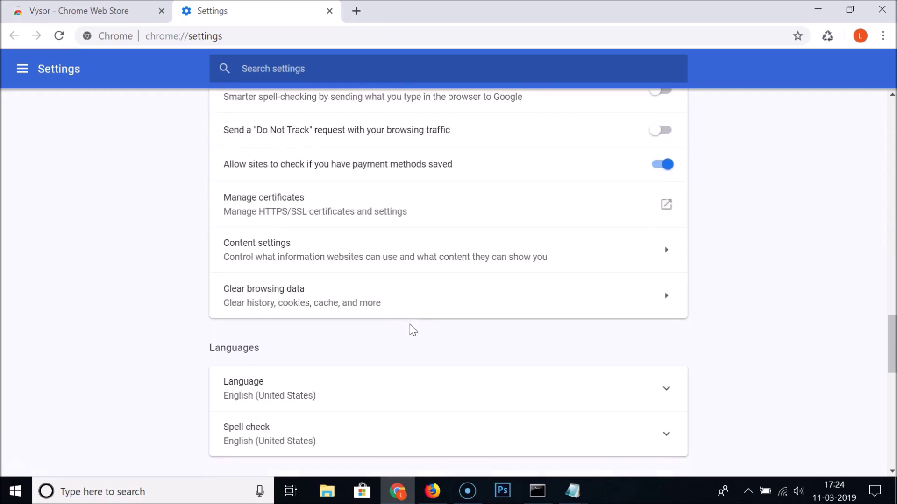
{"action": "scroll", "coordinate": [410, 329], "scroll_direction": "down", "scroll_amount": 4}
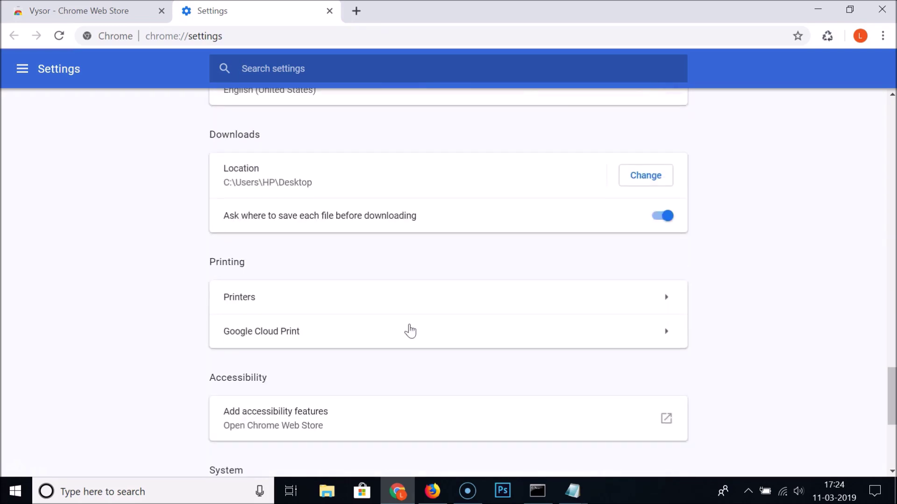
{"action": "scroll", "coordinate": [410, 331], "scroll_direction": "down", "scroll_amount": 5}
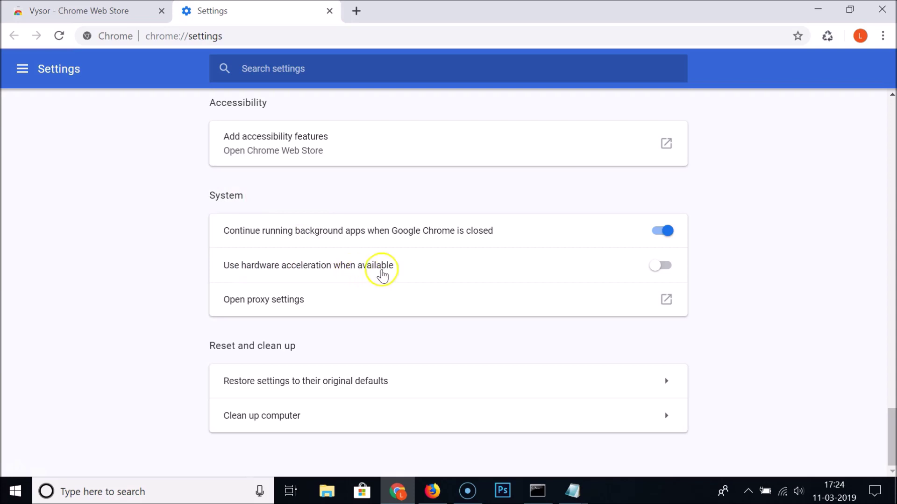
{"action": "left_click", "coordinate": [666, 267]}
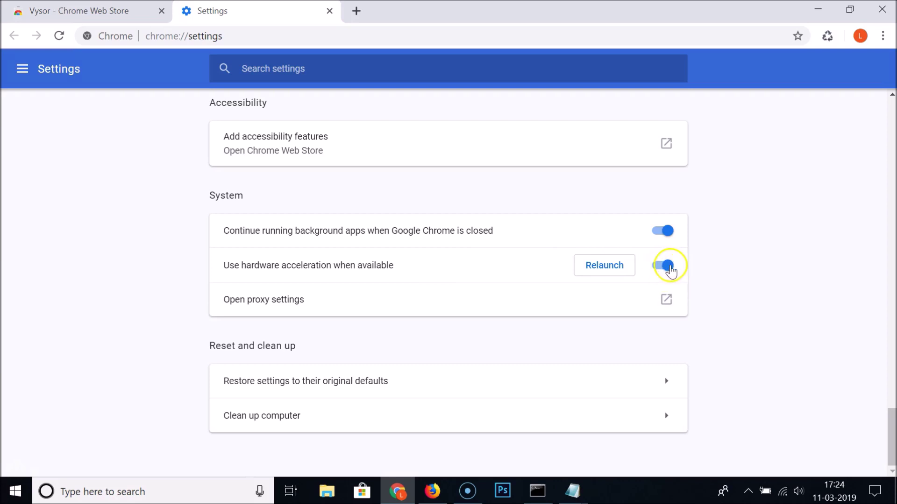
{"action": "left_click", "coordinate": [607, 269]}
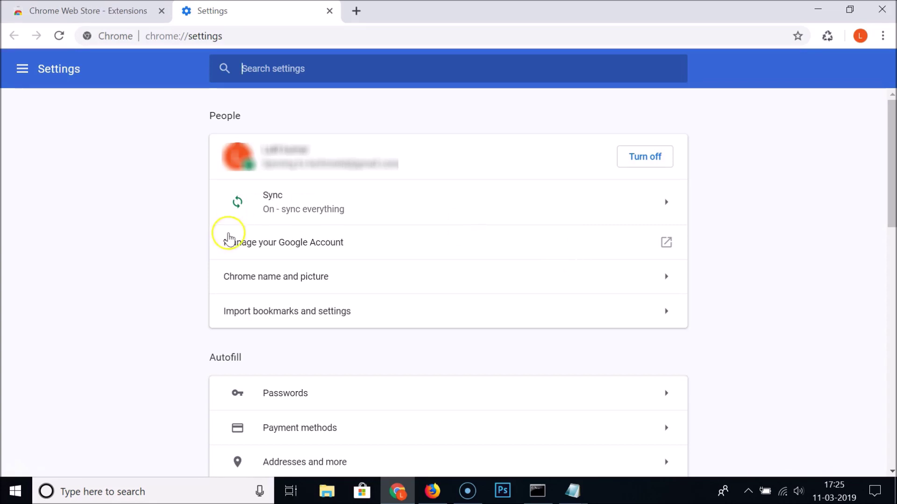
- Check the hardware acceleration option in the advanced System settings and close the settings page
{"action": "scroll", "coordinate": [435, 273], "scroll_direction": "down", "scroll_amount": 15}
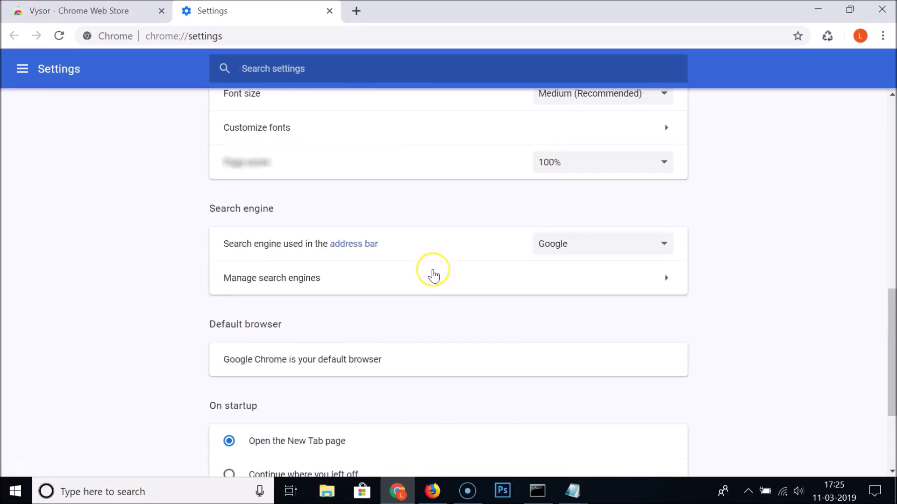
{"action": "left_click", "coordinate": [470, 416]}
{"action": "scroll", "coordinate": [446, 338], "scroll_direction": "down", "scroll_amount": 10}
{"action": "scroll", "coordinate": [440, 338], "scroll_direction": "down", "scroll_amount": 5}
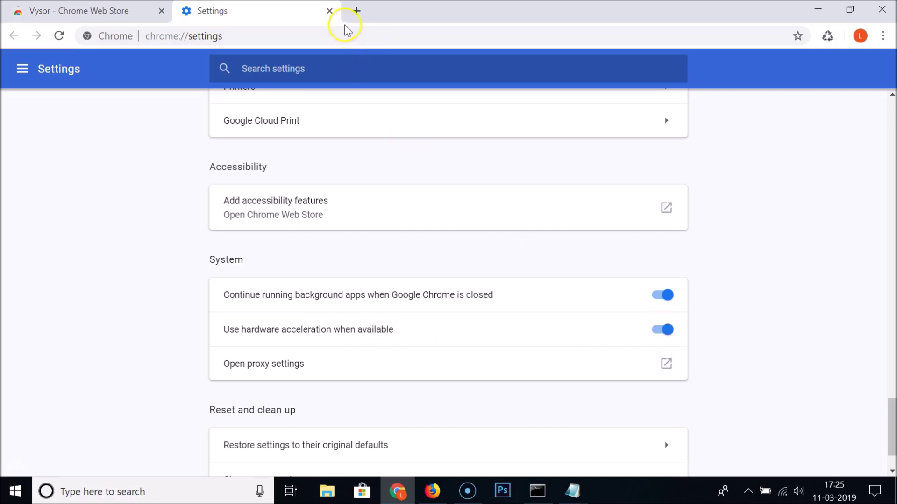
{"action": "left_click", "coordinate": [330, 12]}
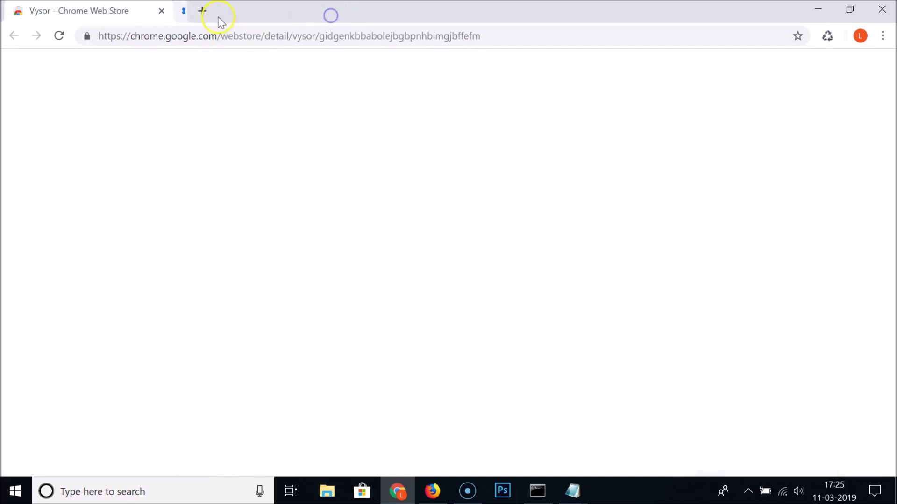
- Open the experiments page chrome://flags in a new tab
{"action": "left_click", "coordinate": [198, 10]}
{"action": "left_click", "coordinate": [253, 32]}
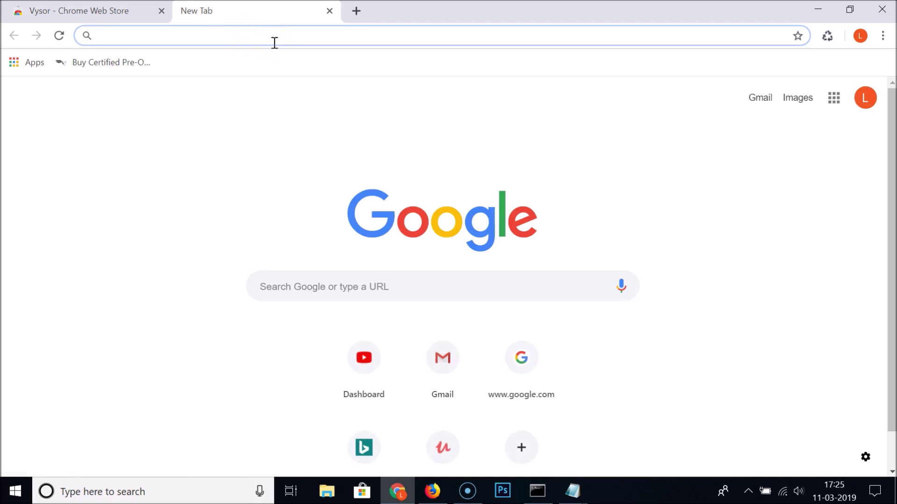
{"action": "type", "text": "chrome"}
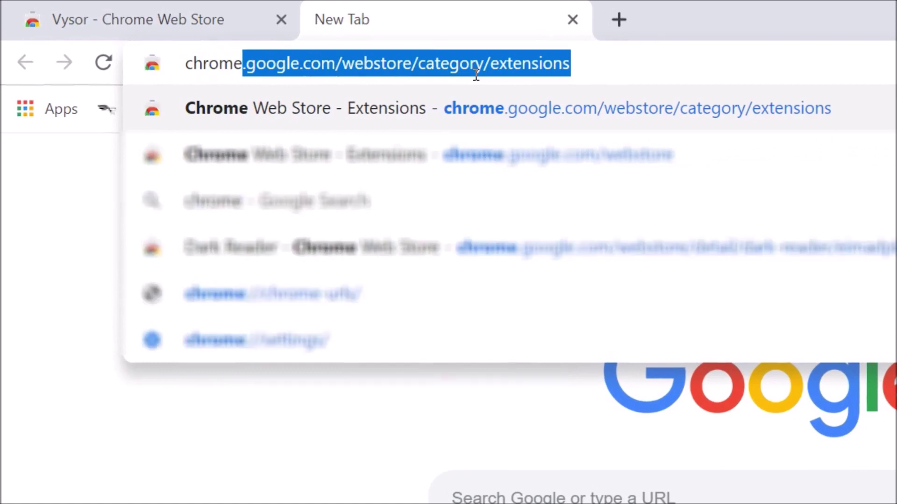
{"action": "type", "text": ":"}
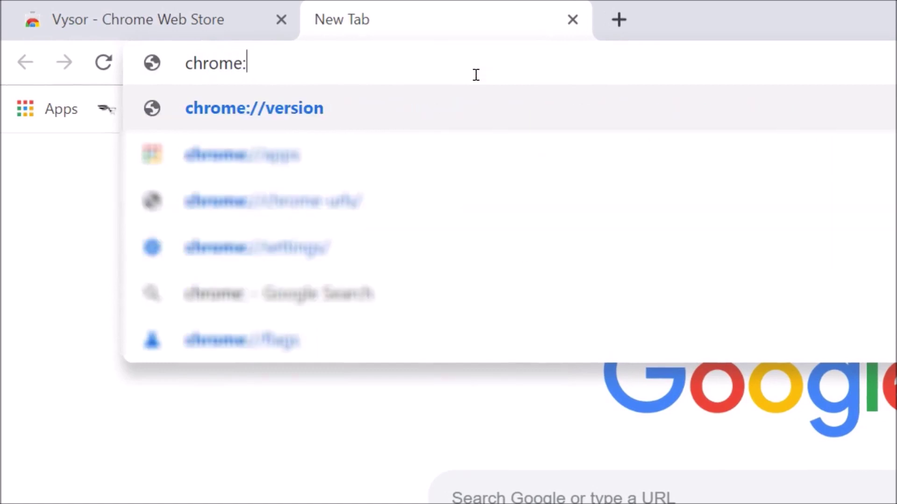
{"action": "type", "text": "//flags"}
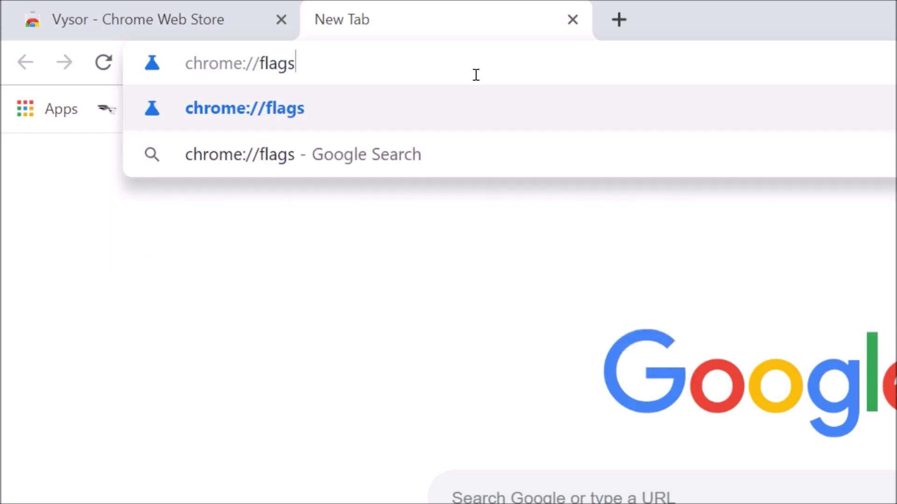
{"action": "left_click_drag", "start_coordinate": [402, 65], "coordinate": [164, 69]}
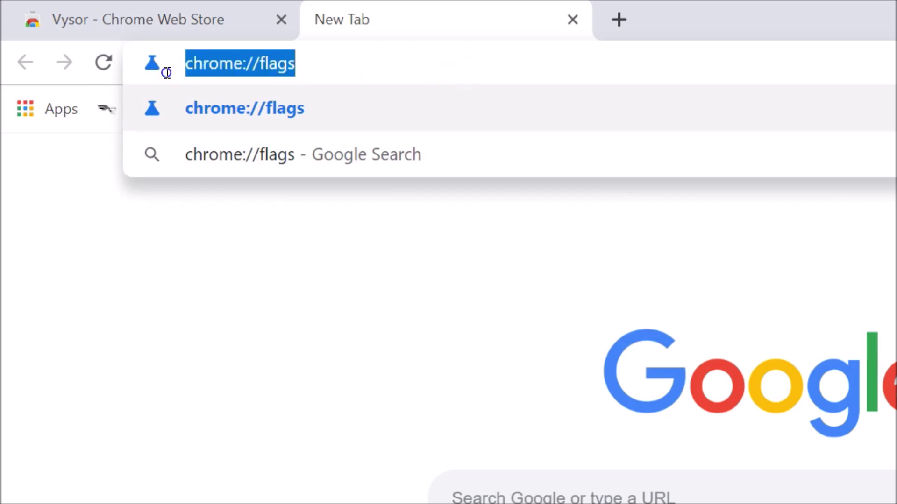
{"action": "left_click", "coordinate": [371, 65]}
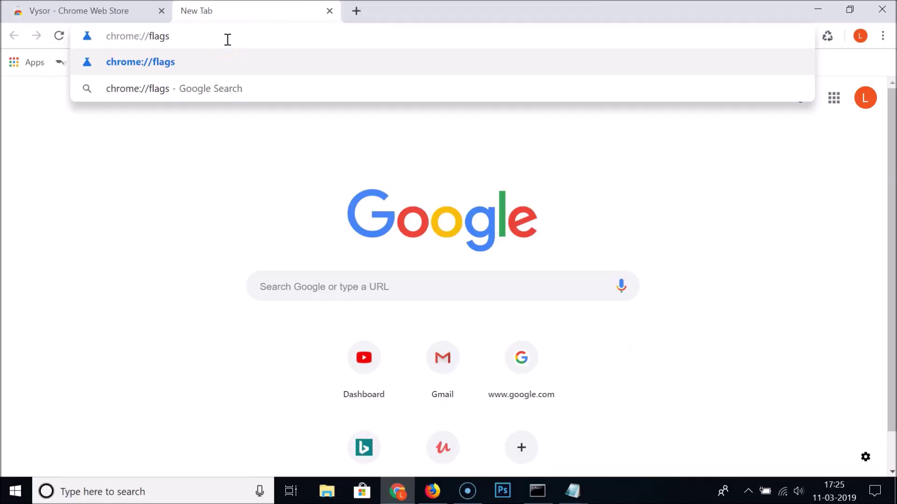
{"action": "key", "text": "Return"}
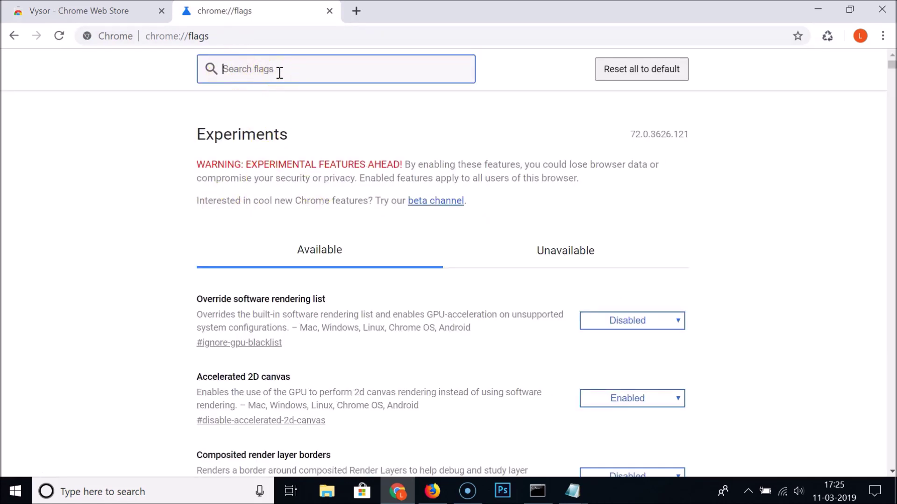
- Search the flags for webgl, set WebGL Draft Extensions to Enabled and relaunch the browser
{"action": "type", "text": "webgl"}
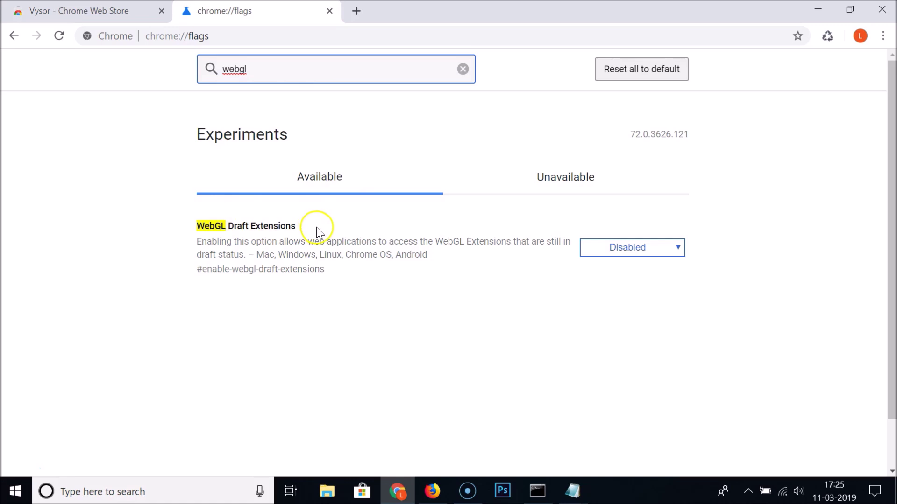
{"action": "left_click", "coordinate": [643, 248]}
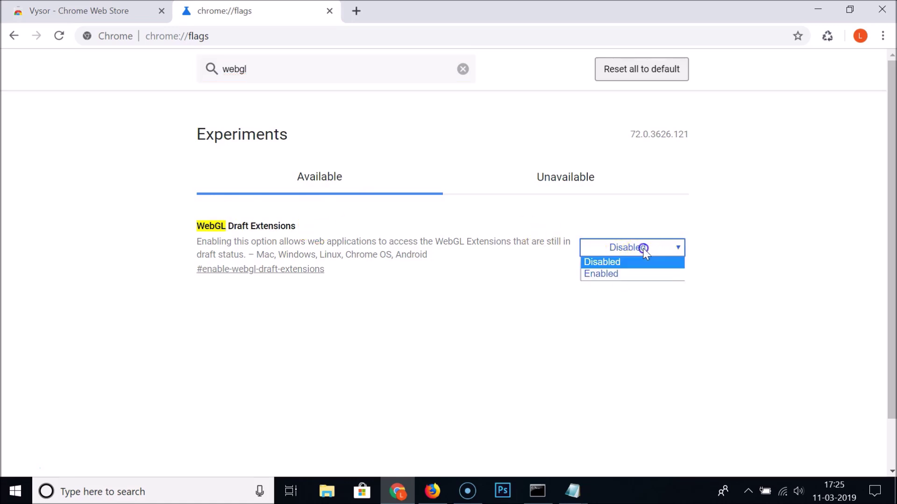
{"action": "left_click", "coordinate": [595, 244]}
{"action": "left_click", "coordinate": [594, 245]}
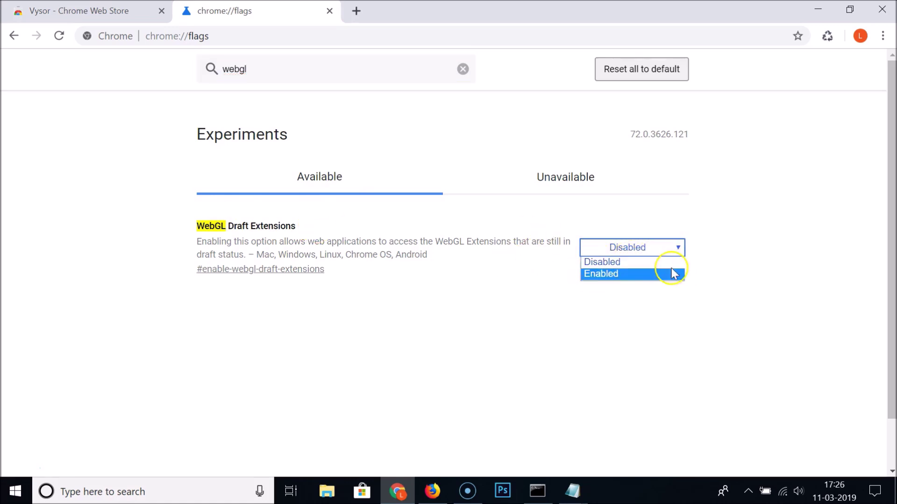
{"action": "left_click", "coordinate": [615, 279]}
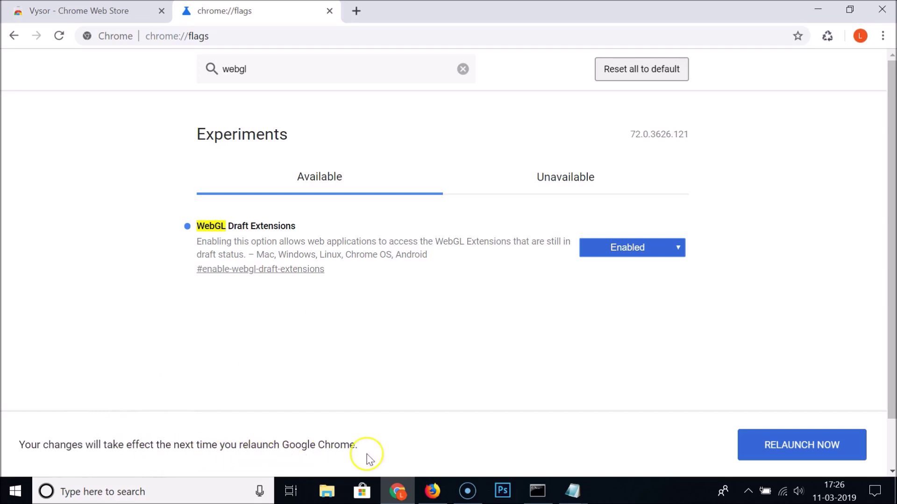
{"action": "left_click", "coordinate": [798, 445]}
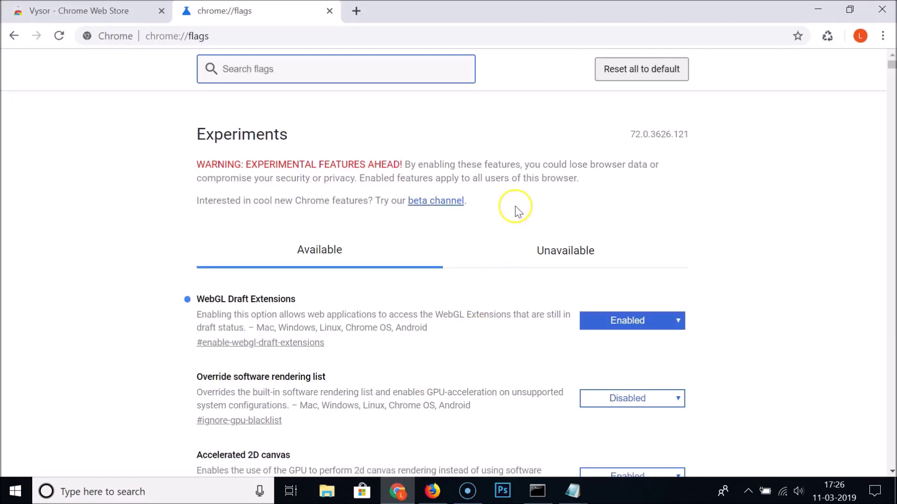
- Check the WebGL Draft Extensions flag by searching for webgl again, and close the flags page
{"action": "left_click", "coordinate": [308, 77]}
{"action": "type", "text": "webgl"}
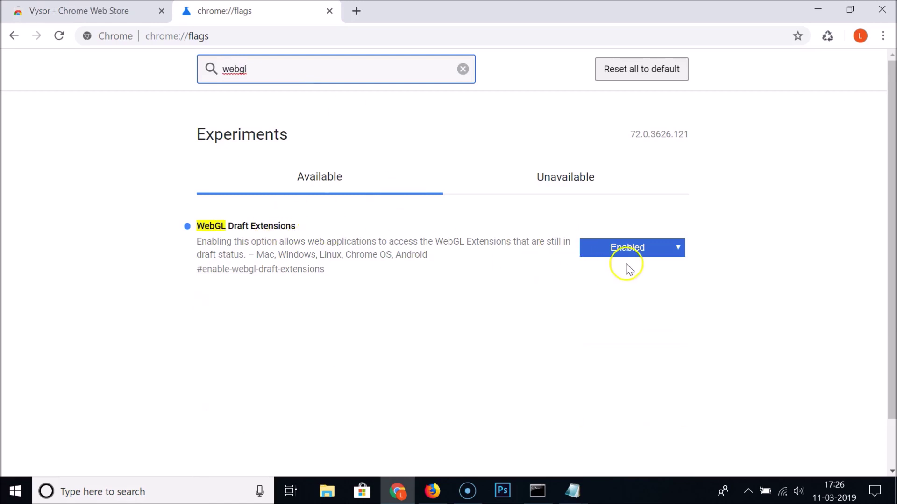
{"action": "left_click", "coordinate": [333, 12]}
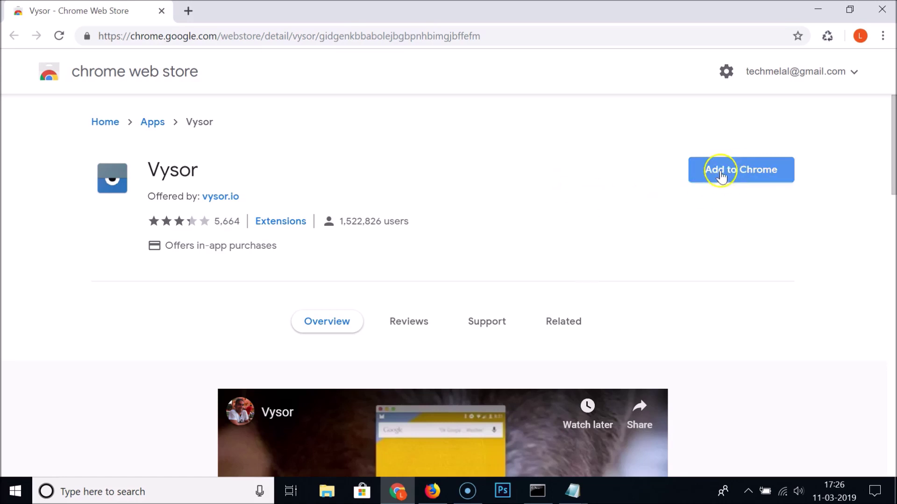
- Add the Vysor app to Chrome from its web store page and accept its permissions
{"action": "left_click", "coordinate": [739, 176]}
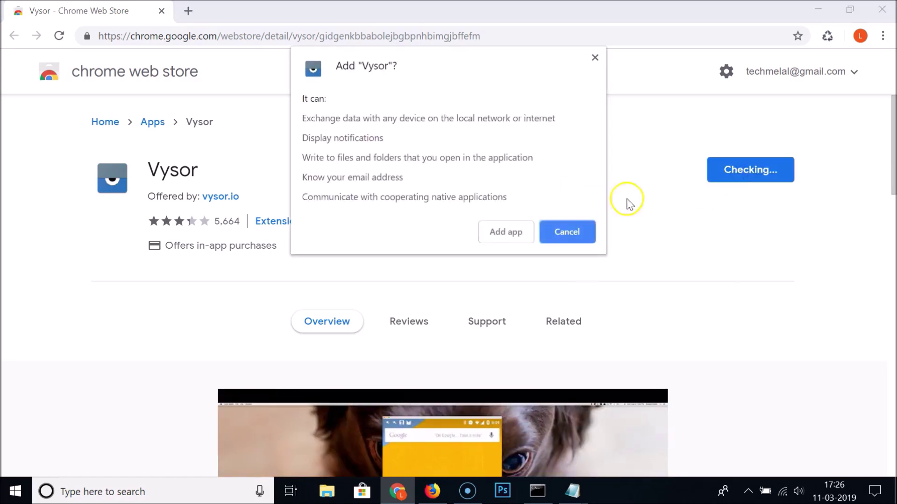
{"action": "left_click", "coordinate": [497, 233]}
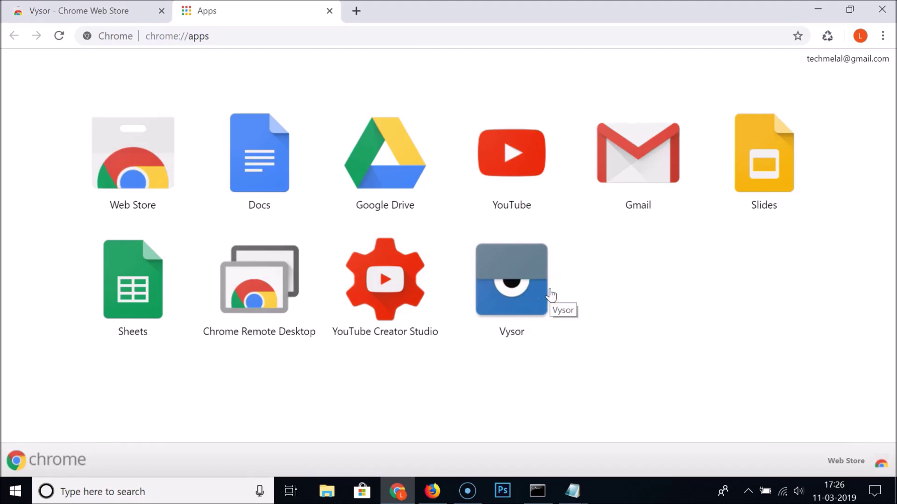
- Bring up the WebGL note in Notepad, and minimize it and the browser window to show the desktop
{"action": "mouse_move", "coordinate": [573, 490]}
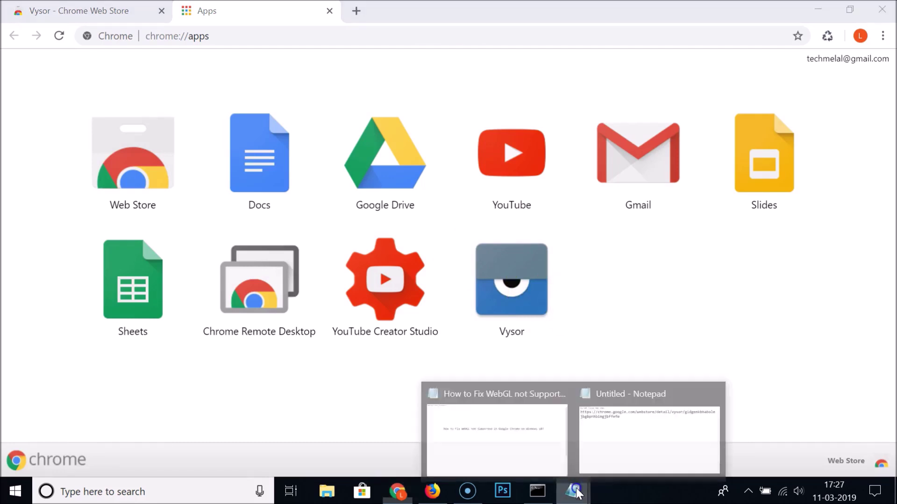
{"action": "left_click", "coordinate": [518, 444]}
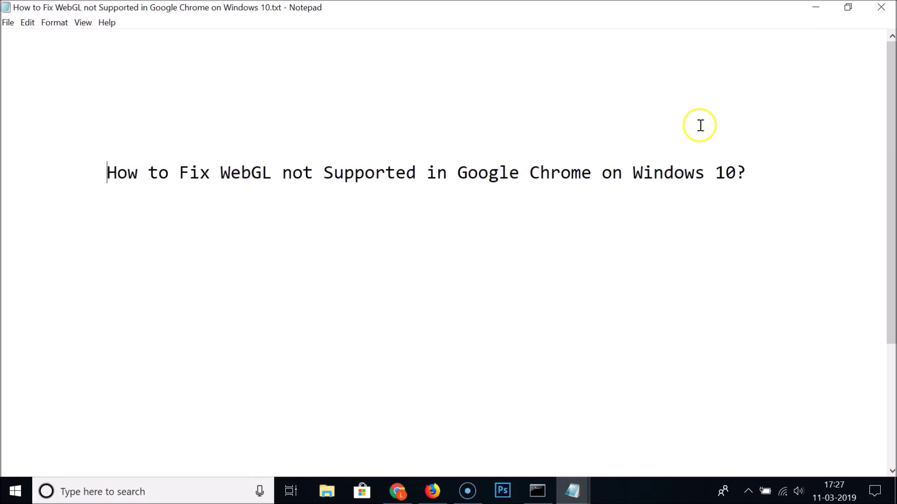
{"action": "left_click", "coordinate": [810, 13]}
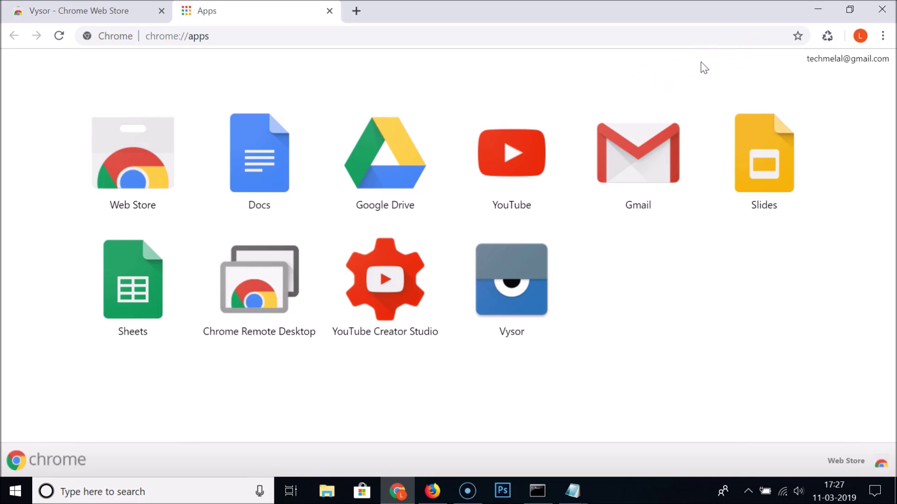
{"action": "left_click", "coordinate": [656, 64]}
{"action": "left_click", "coordinate": [818, 9]}
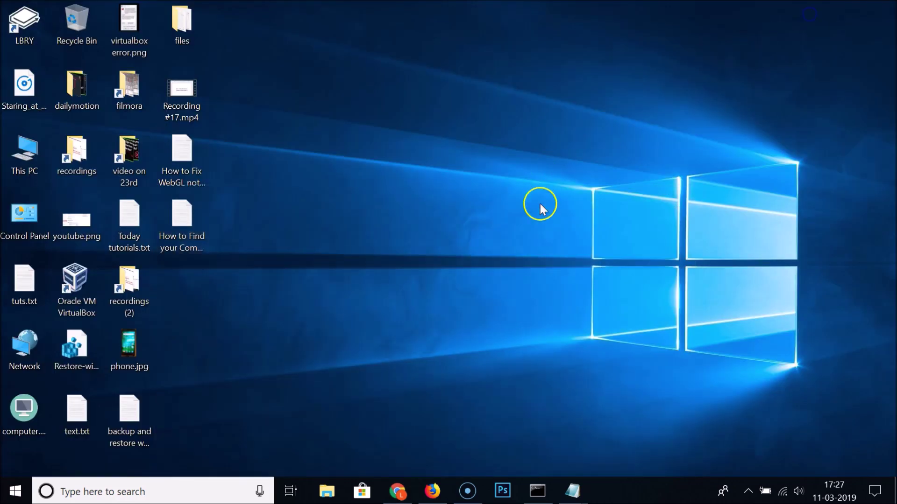
{"action": "left_click", "coordinate": [551, 218]}
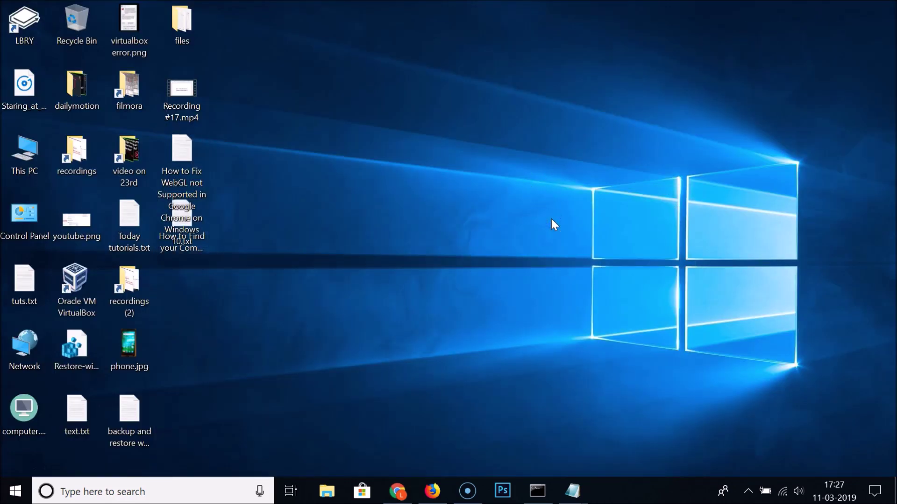
- Launch Device Manager by running devmgmt.msc, and maximize its window
{"action": "key", "text": "super+r"}
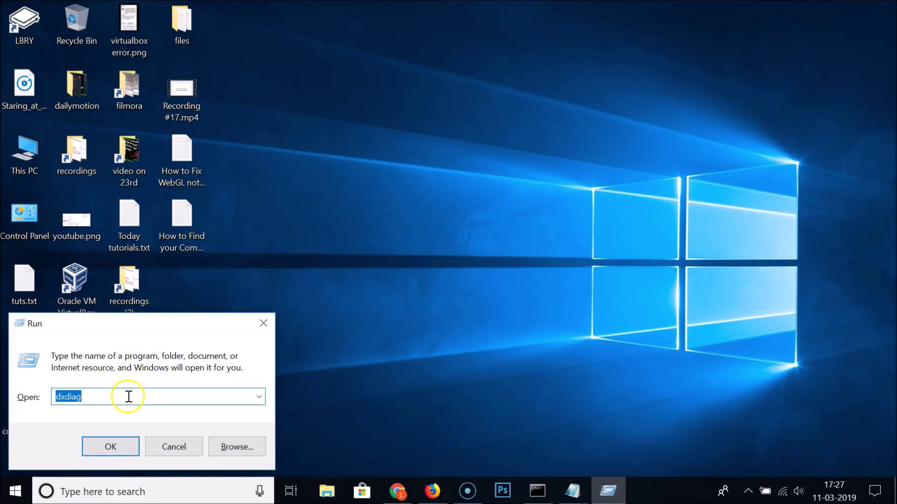
{"action": "type", "text": "devmgm"}
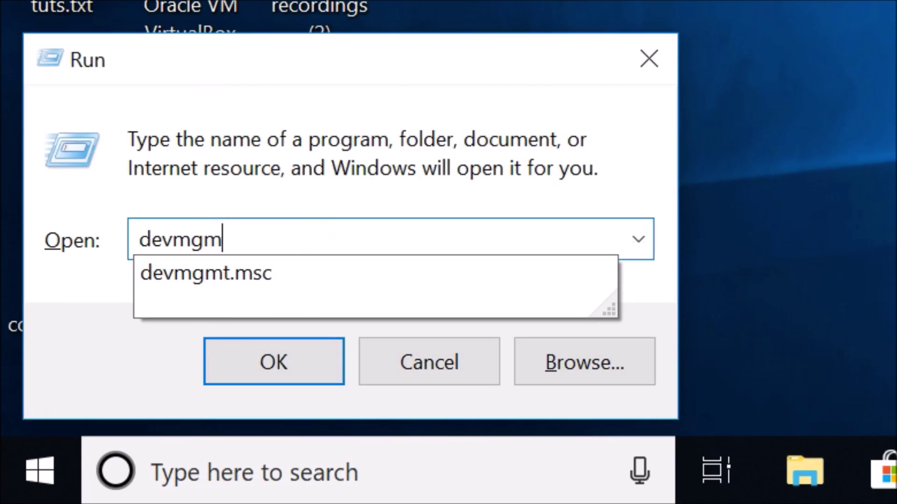
{"action": "type", "text": "t.msc"}
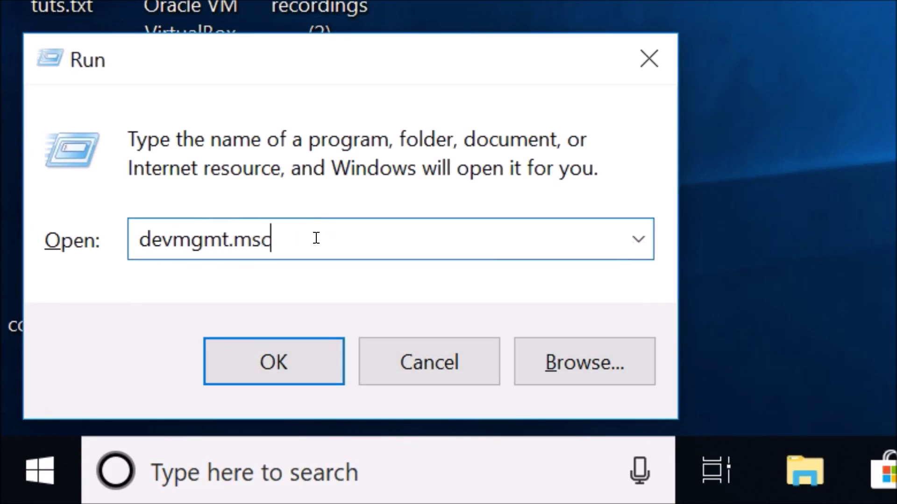
{"action": "left_click_drag", "start_coordinate": [308, 239], "coordinate": [124, 232]}
{"action": "left_click", "coordinate": [334, 250]}
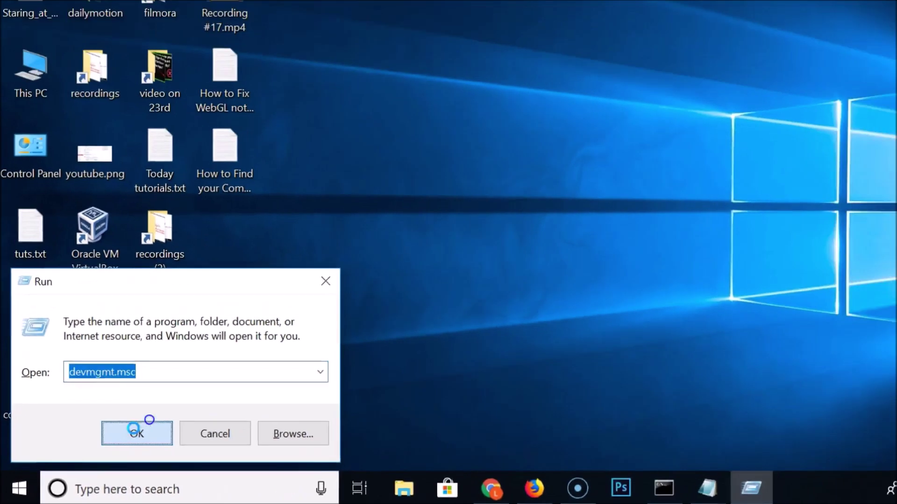
{"action": "left_click", "coordinate": [256, 363]}
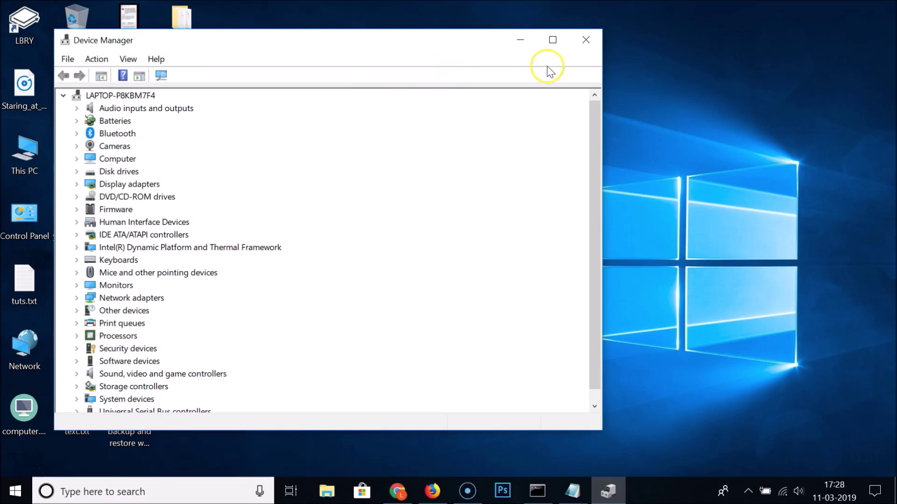
{"action": "left_click", "coordinate": [552, 39]}
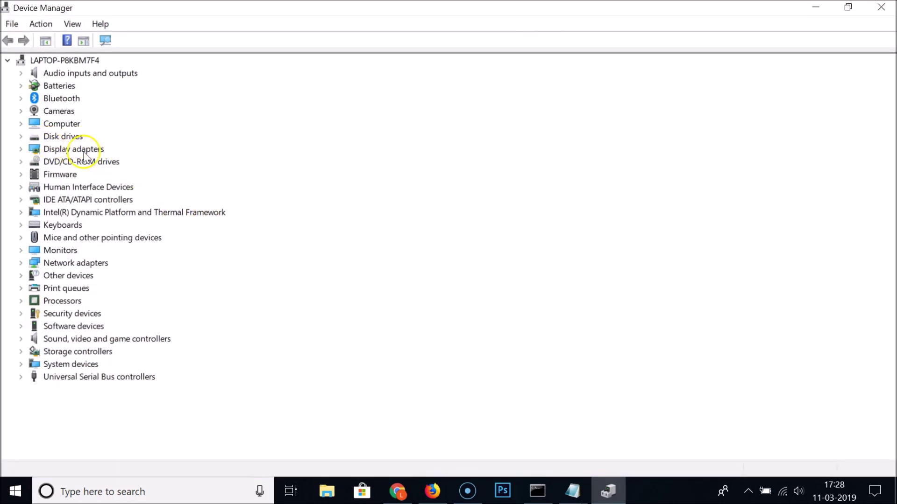
- Expand the display adapters, search automatically for an updated Intel(R) UHD Graphics 620 driver, and close the update wizard
{"action": "left_click", "coordinate": [20, 149]}
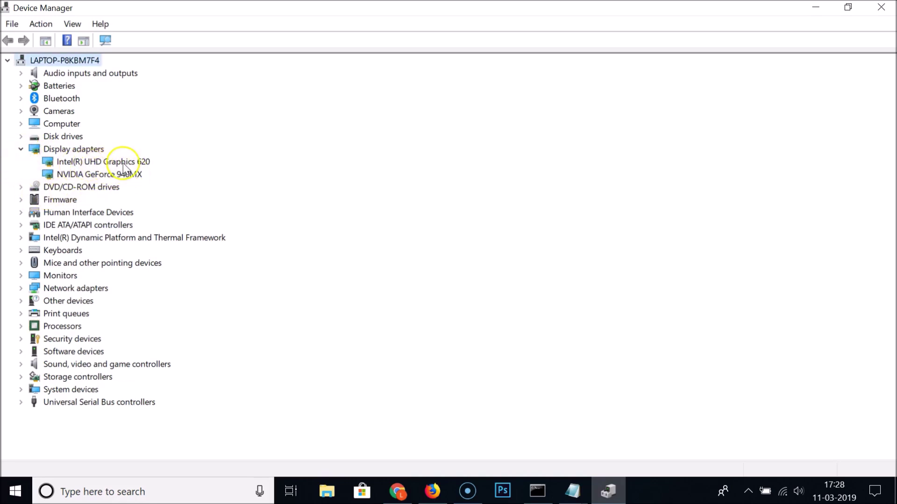
{"action": "left_click", "coordinate": [77, 162]}
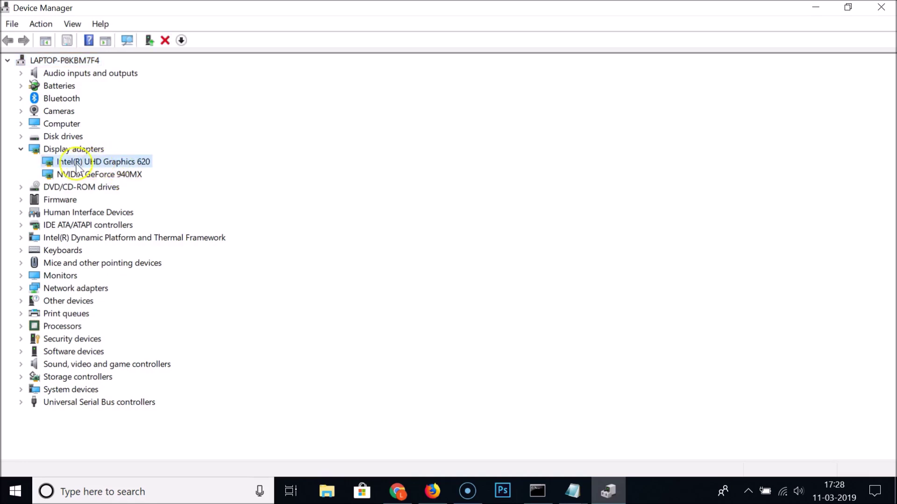
{"action": "right_click", "coordinate": [104, 165]}
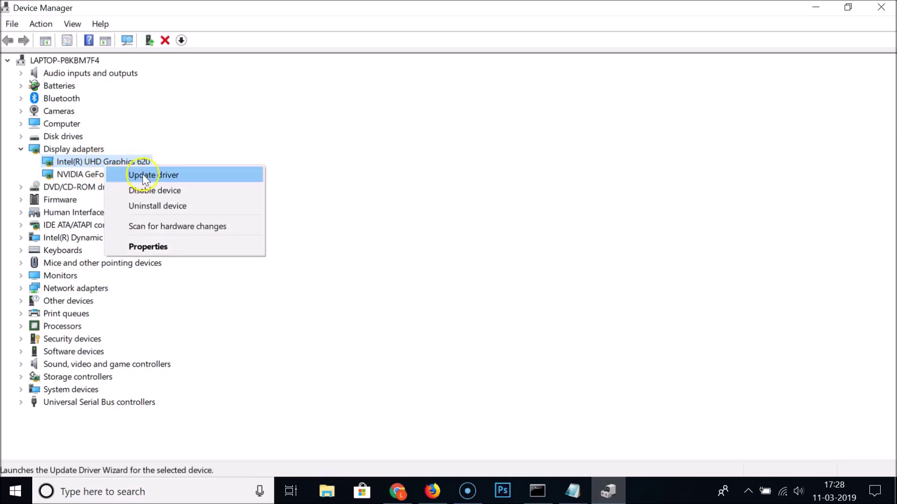
{"action": "left_click", "coordinate": [312, 201]}
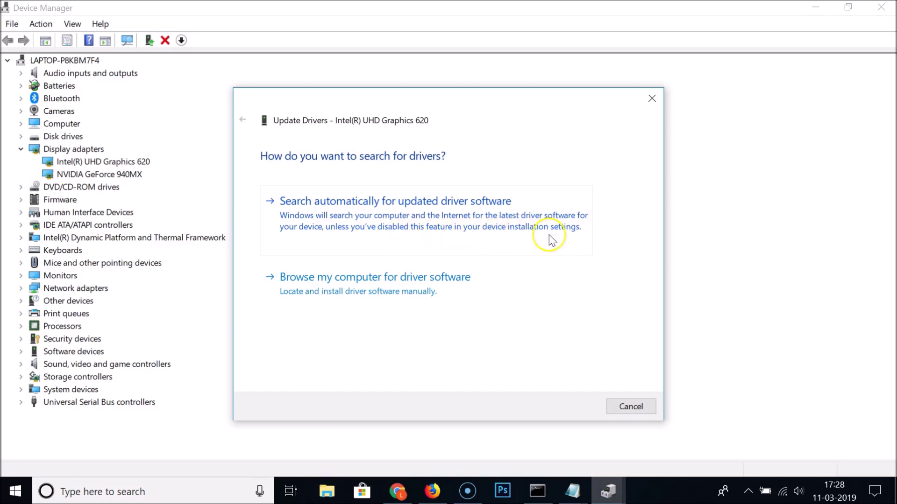
{"action": "left_click", "coordinate": [453, 229]}
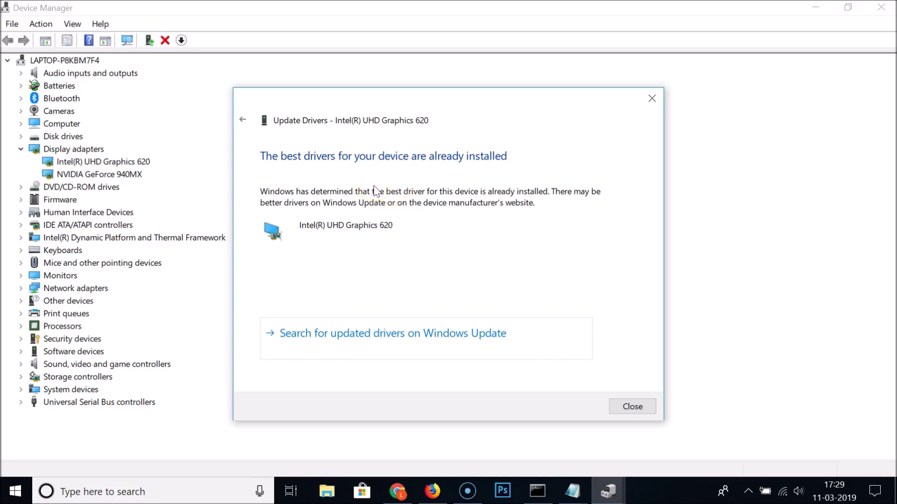
{"action": "left_click", "coordinate": [632, 407]}
- Search automatically for an updated driver for the NVIDIA GeForce 940MX adapter, and close the update wizard
{"action": "left_click", "coordinate": [121, 175]}
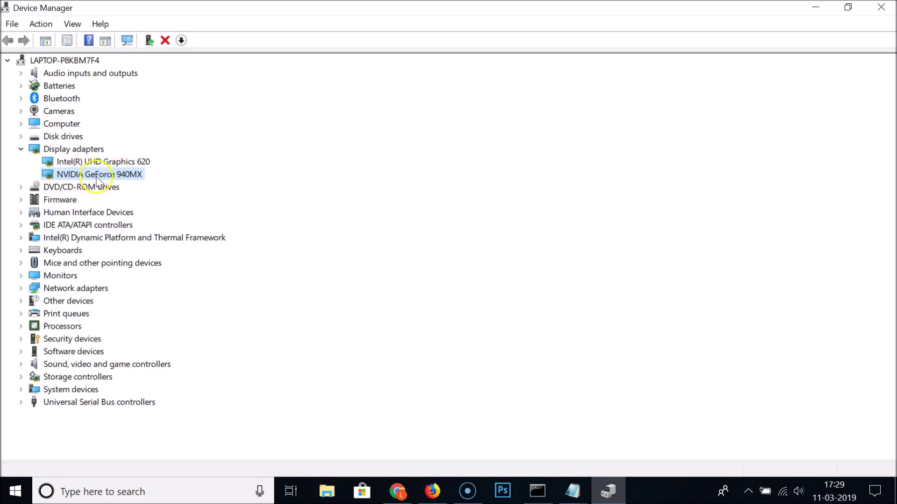
{"action": "right_click", "coordinate": [136, 176]}
{"action": "left_click", "coordinate": [166, 187]}
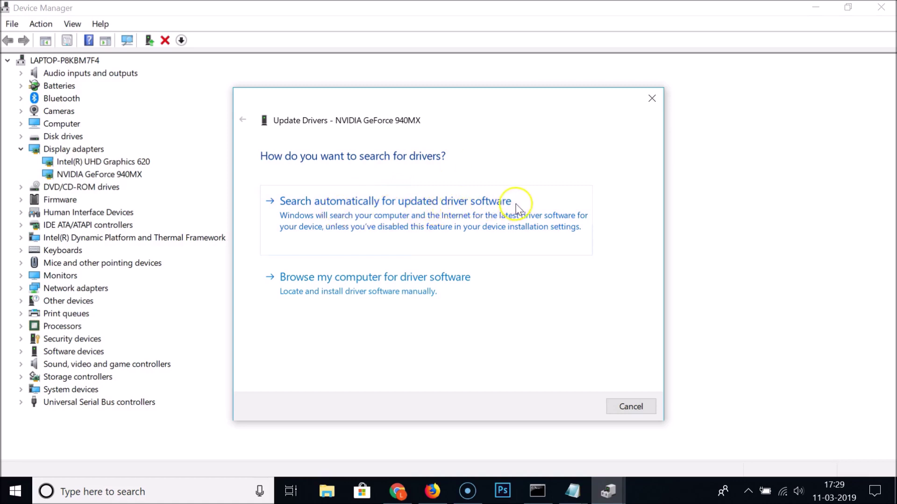
{"action": "left_click", "coordinate": [400, 224]}
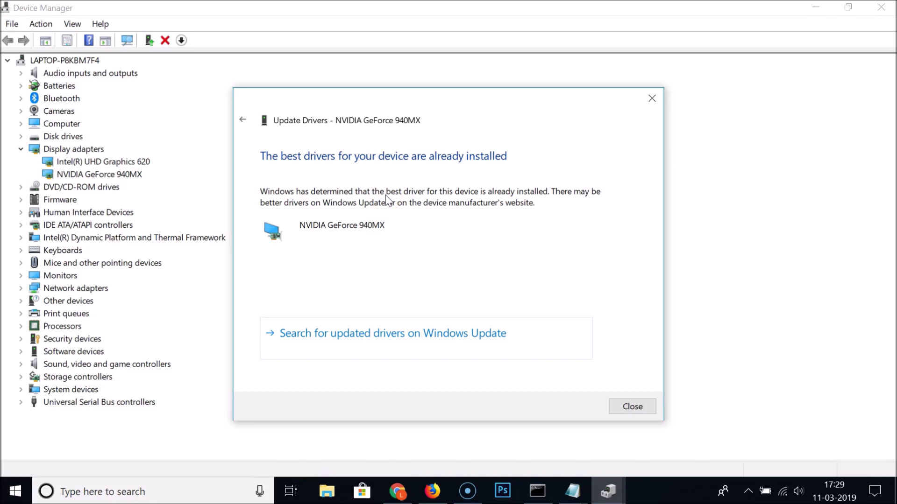
{"action": "left_click", "coordinate": [652, 98]}
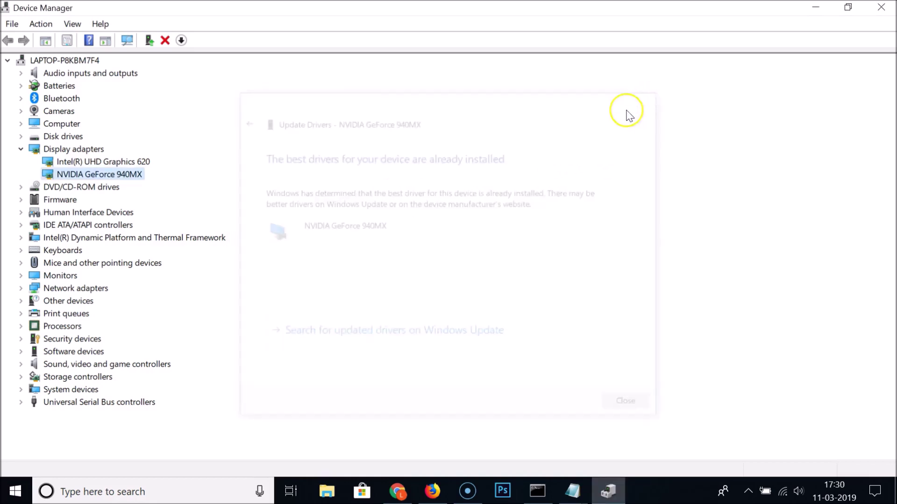
- Select Intel(R) UHD Graphics 620 driver version 24.20.100.6194 from the computer's list of available drivers, and close the wizard without installing it
{"action": "left_click", "coordinate": [103, 161]}
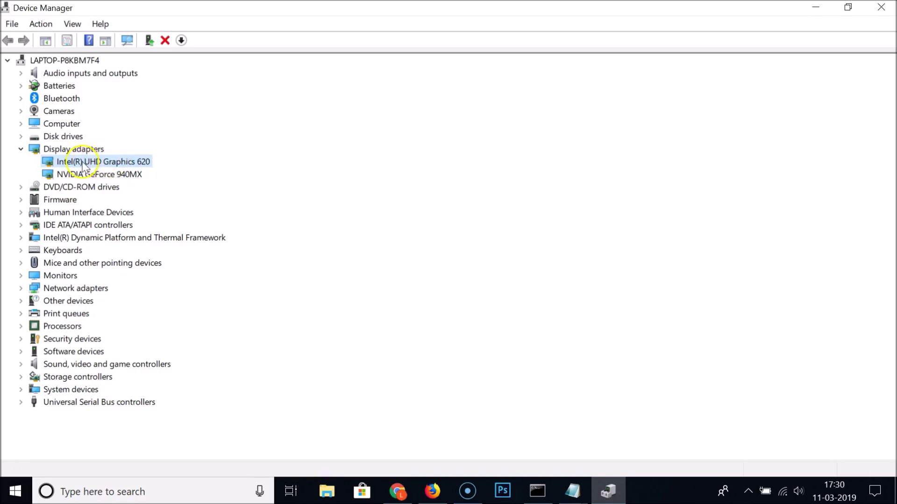
{"action": "right_click", "coordinate": [104, 167]}
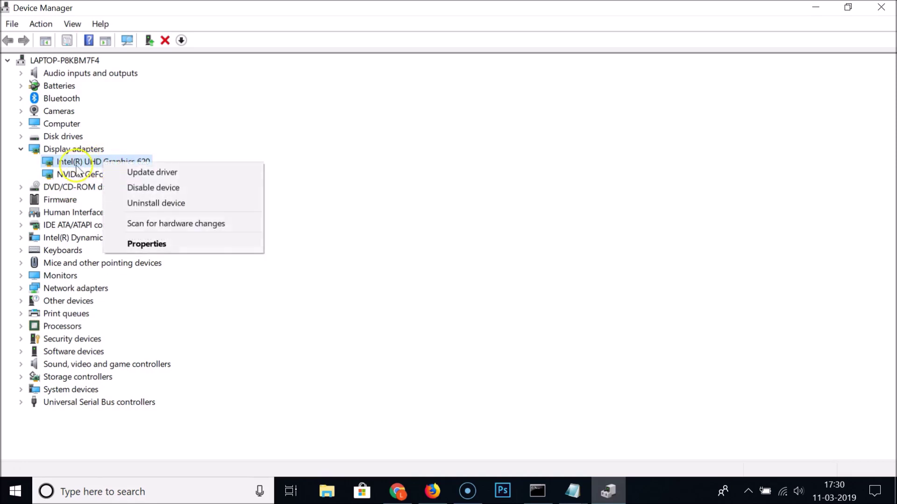
{"action": "left_click", "coordinate": [144, 175]}
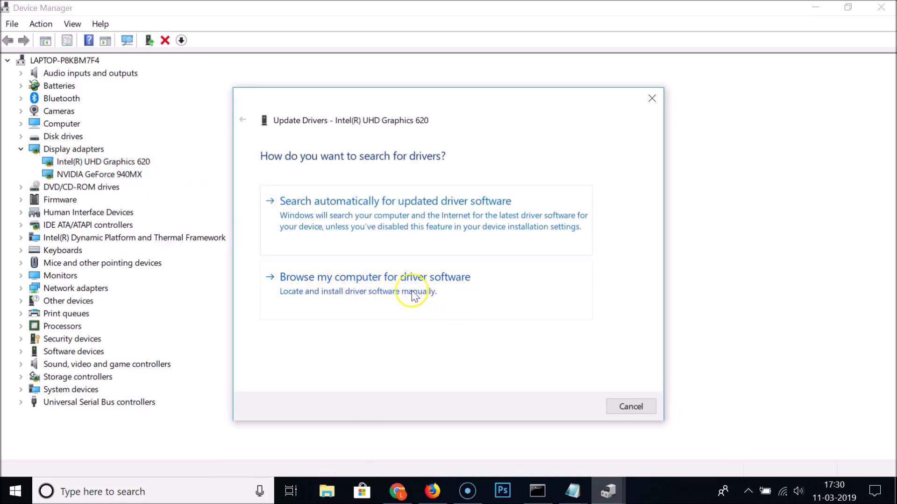
{"action": "left_click", "coordinate": [361, 280]}
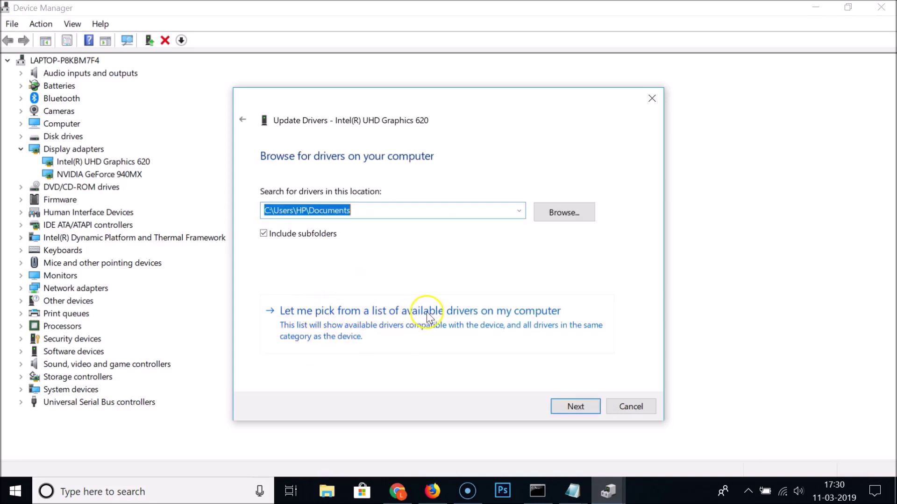
{"action": "left_click", "coordinate": [447, 326]}
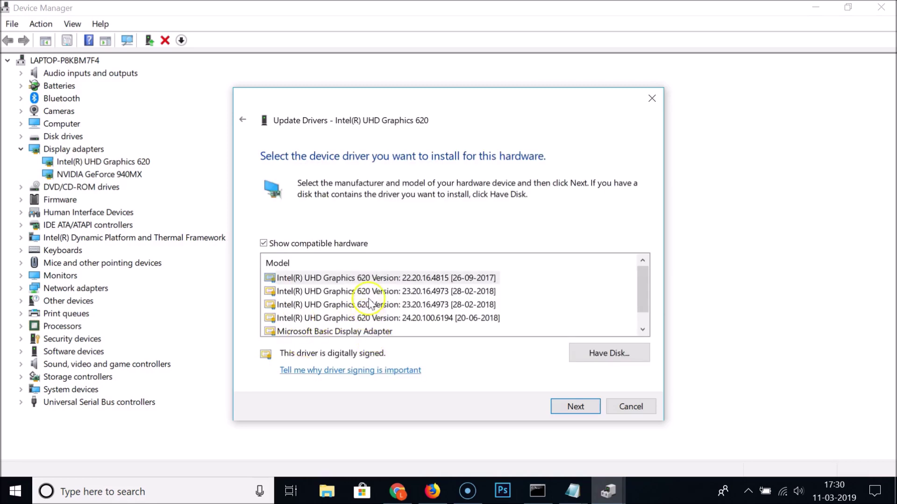
{"action": "left_click", "coordinate": [643, 321]}
{"action": "left_click_drag", "start_coordinate": [642, 306], "coordinate": [643, 286]}
{"action": "left_click", "coordinate": [441, 322]}
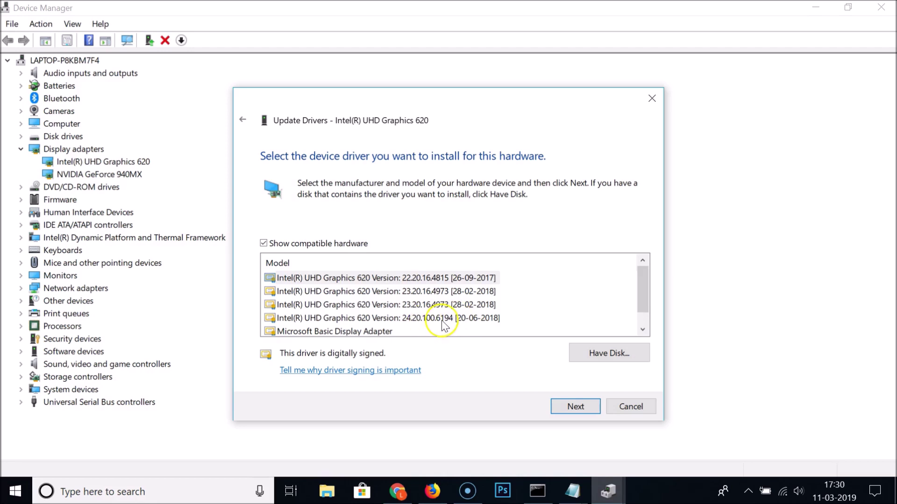
{"action": "left_click", "coordinate": [443, 322]}
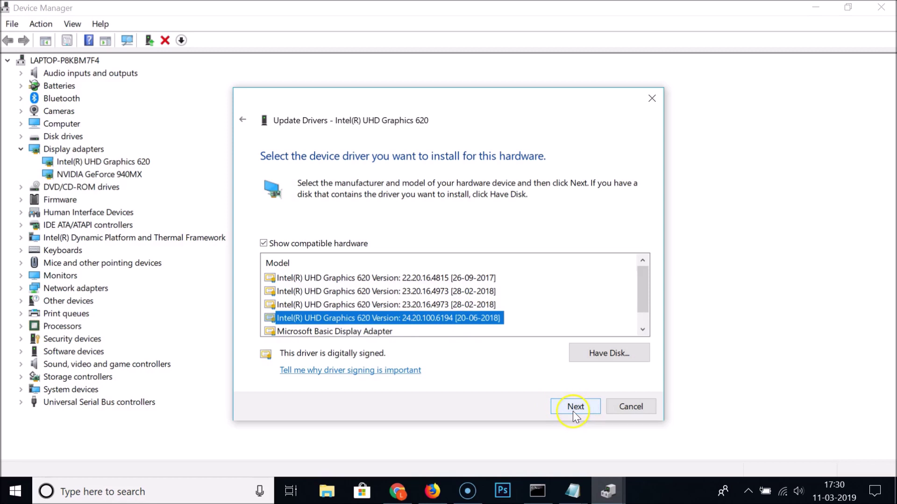
{"action": "left_click", "coordinate": [652, 99]}
- Select NVIDIA GeForce 940MX driver version 24.21.13.9836 from the computer's list of available drivers, and close the wizard without installing it
{"action": "right_click", "coordinate": [109, 176]}
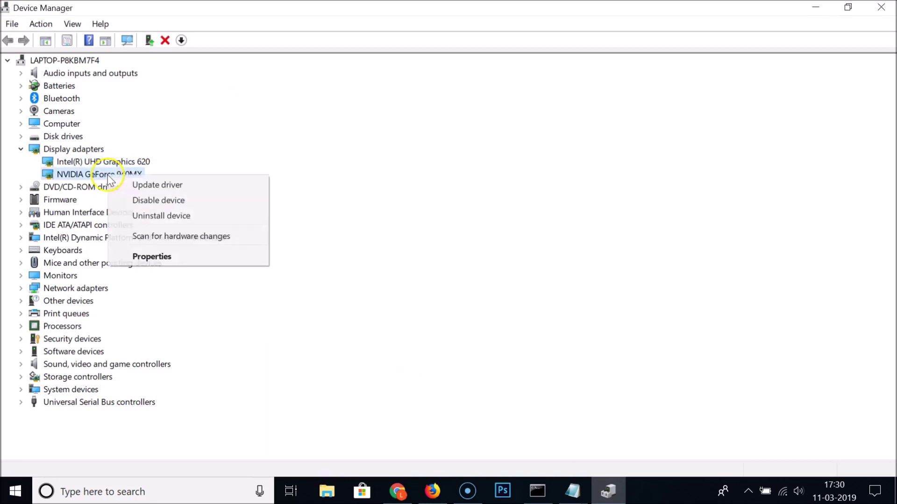
{"action": "left_click", "coordinate": [167, 186]}
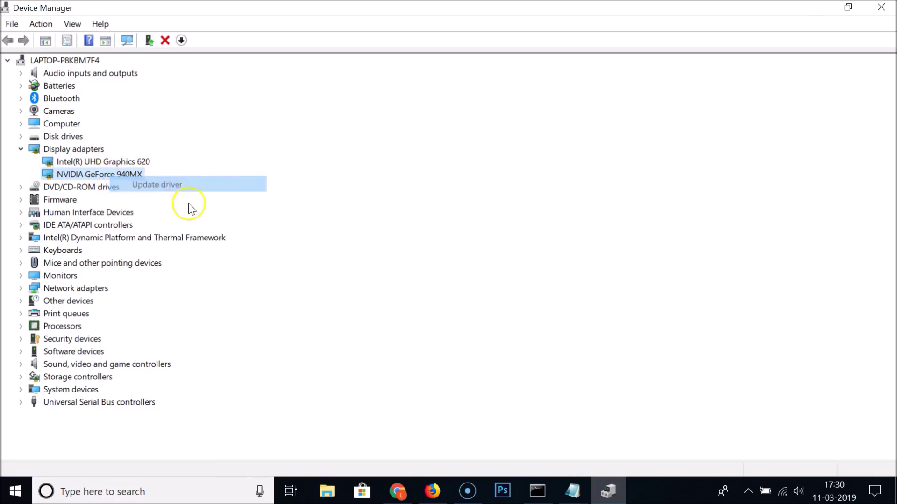
{"action": "left_click", "coordinate": [362, 296]}
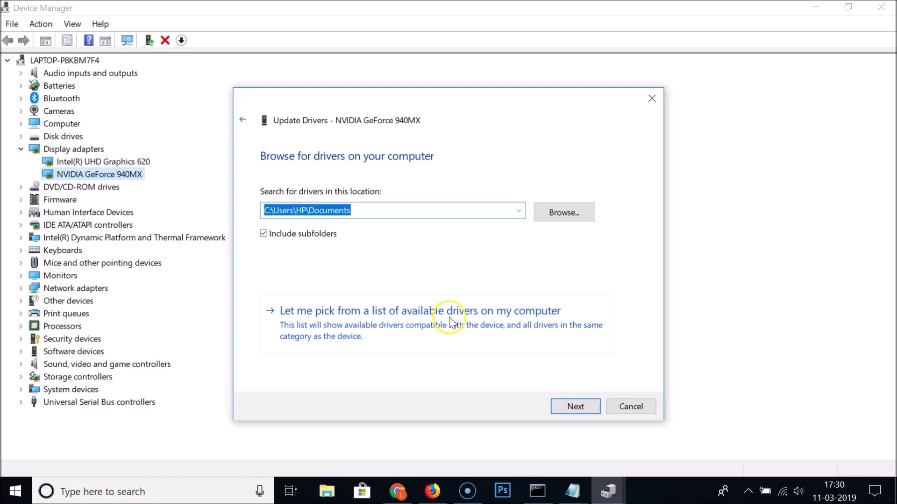
{"action": "left_click", "coordinate": [526, 311]}
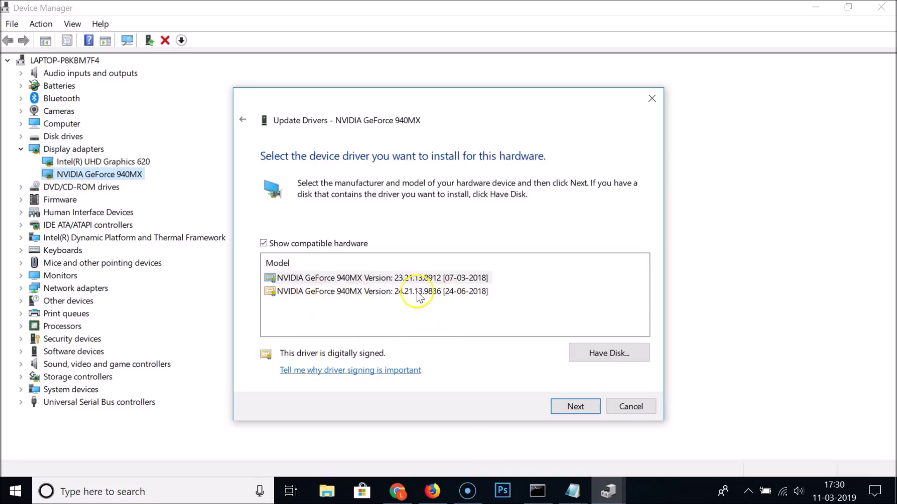
{"action": "left_click", "coordinate": [451, 291]}
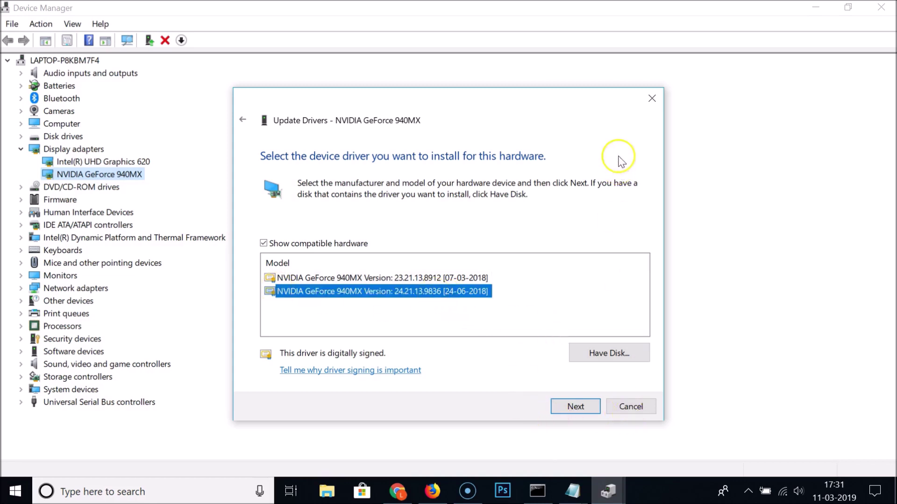
{"action": "left_click", "coordinate": [652, 98]}
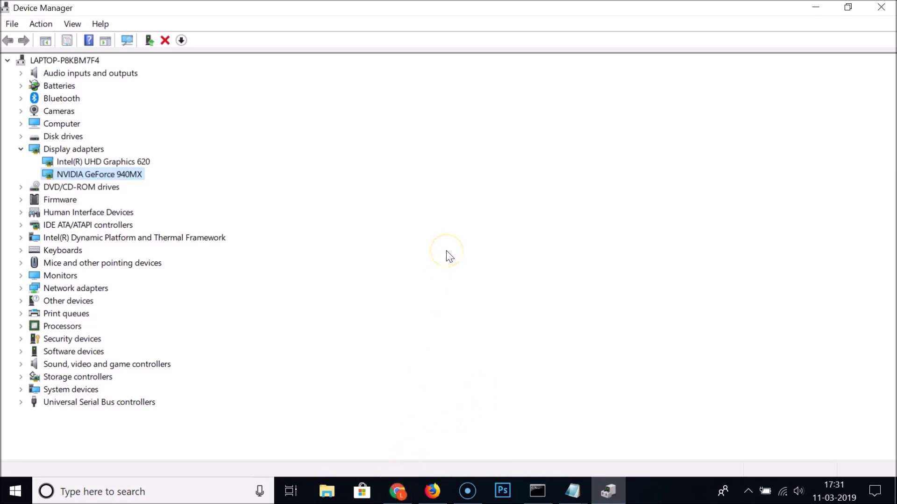
- Switch to Chrome and search Google for "hp pavilion x360 graphics driver windows 10 64 bit"
{"action": "left_click", "coordinate": [397, 491]}
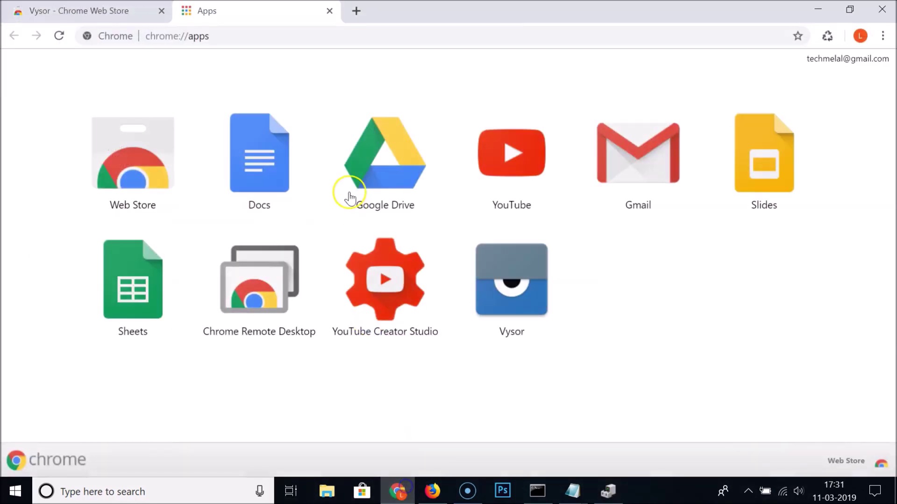
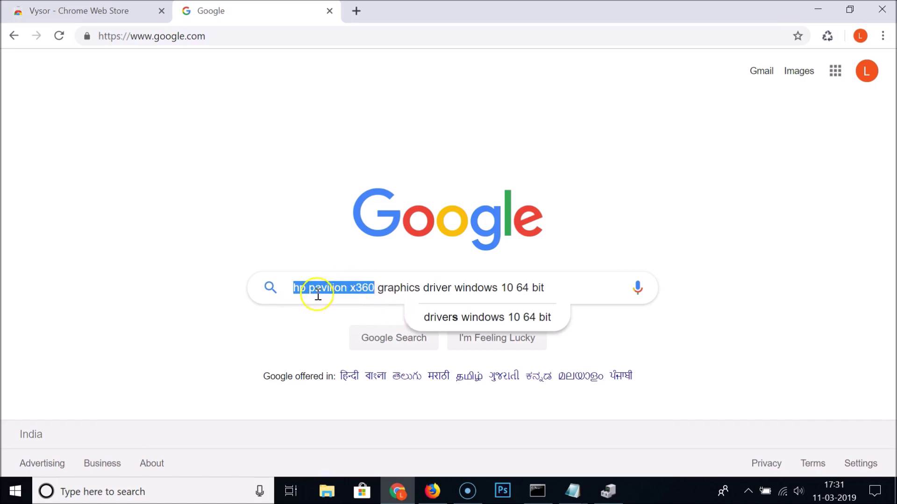
{"action": "left_click", "coordinate": [296, 292]}
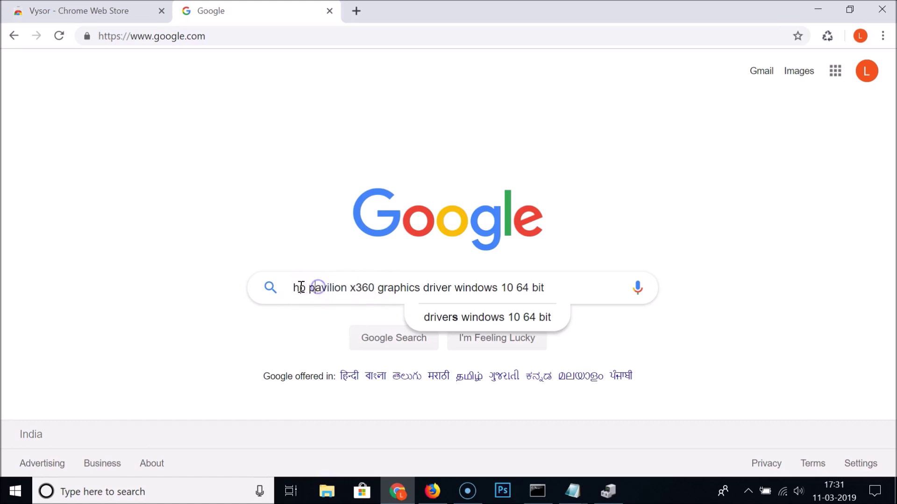
{"action": "left_click_drag", "start_coordinate": [299, 289], "coordinate": [508, 290]}
{"action": "left_click", "coordinate": [376, 286]}
{"action": "left_click", "coordinate": [456, 288]}
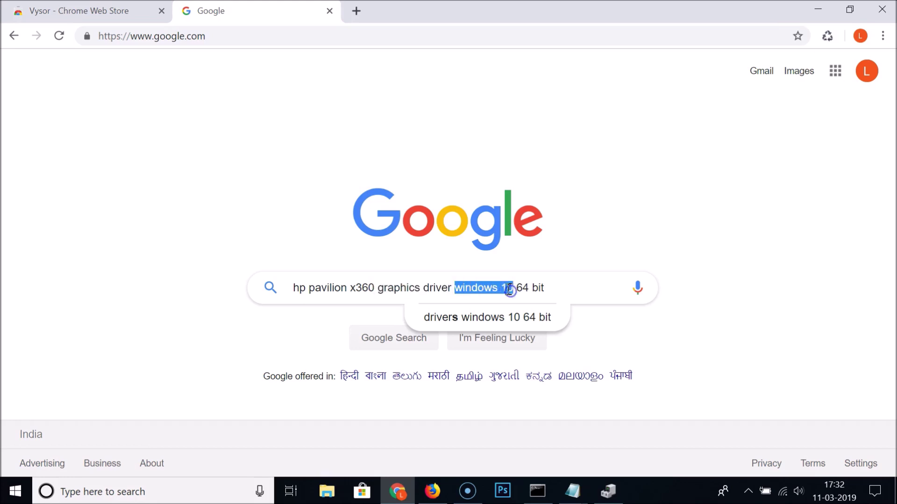
{"action": "left_click", "coordinate": [503, 289]}
{"action": "left_click_drag", "start_coordinate": [517, 288], "coordinate": [559, 288]}
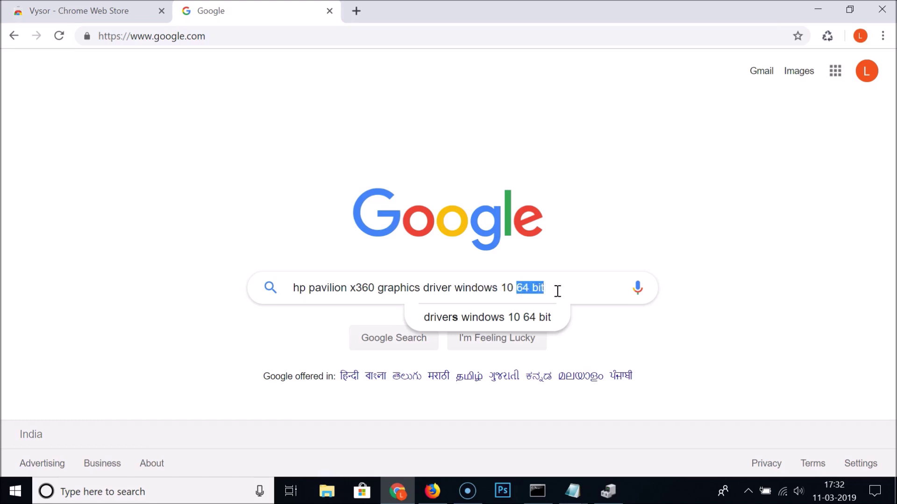
{"action": "left_click", "coordinate": [557, 291]}
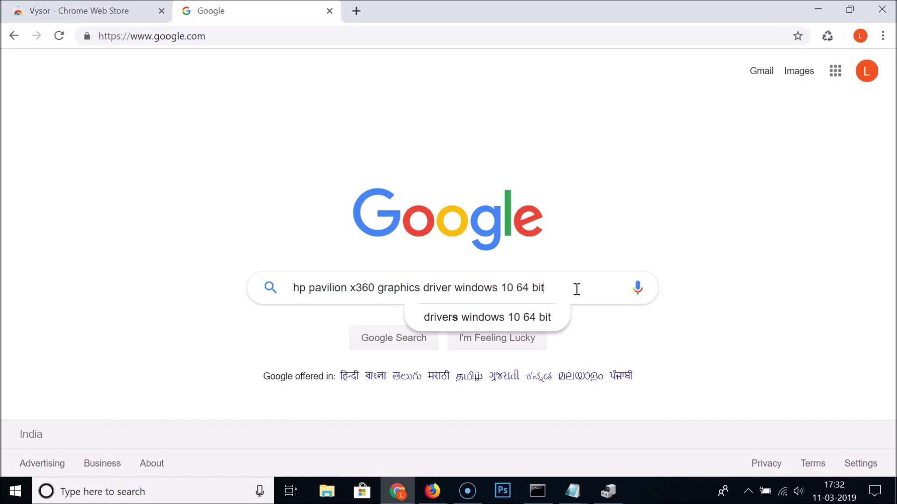
{"action": "key", "text": "Return"}
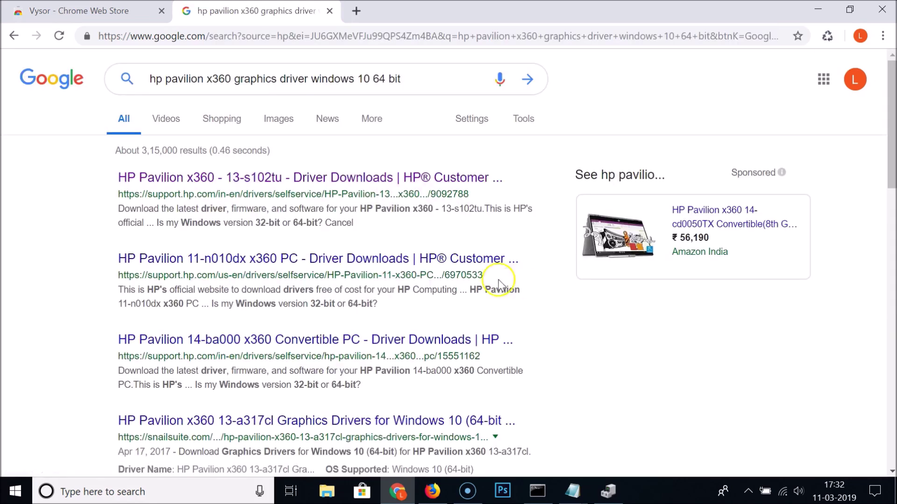
- Open the HP Pavilion x360 - 13-s102tu driver downloads result in a new tab and expand its Driver-Graphics list
{"action": "right_click", "coordinate": [265, 181]}
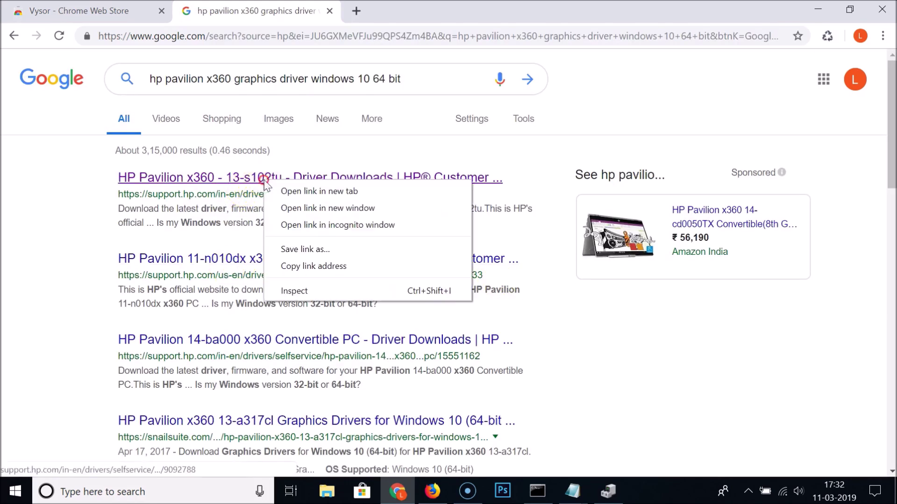
{"action": "left_click", "coordinate": [325, 192]}
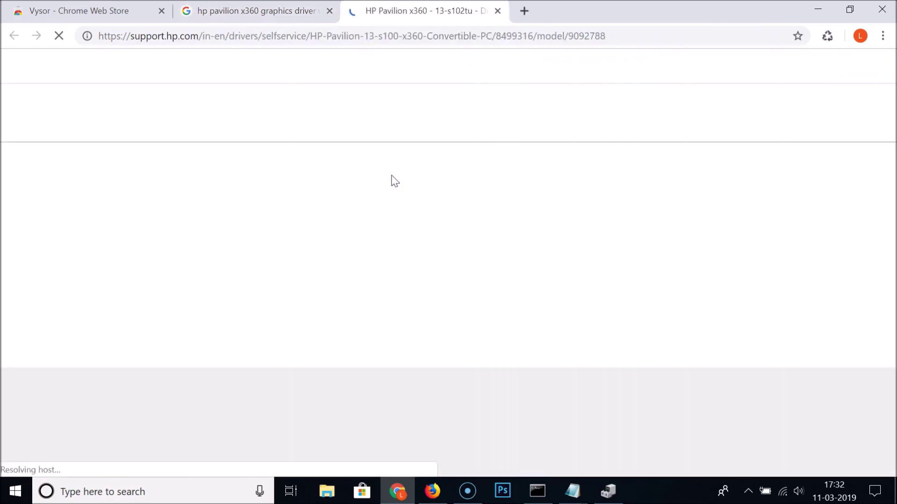
{"action": "scroll", "coordinate": [411, 241], "scroll_direction": "down", "scroll_amount": 10}
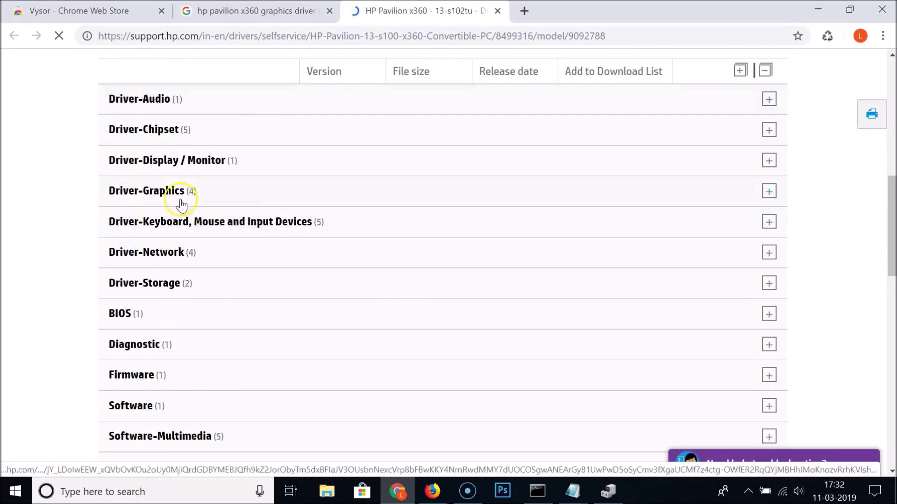
{"action": "left_click", "coordinate": [766, 191]}
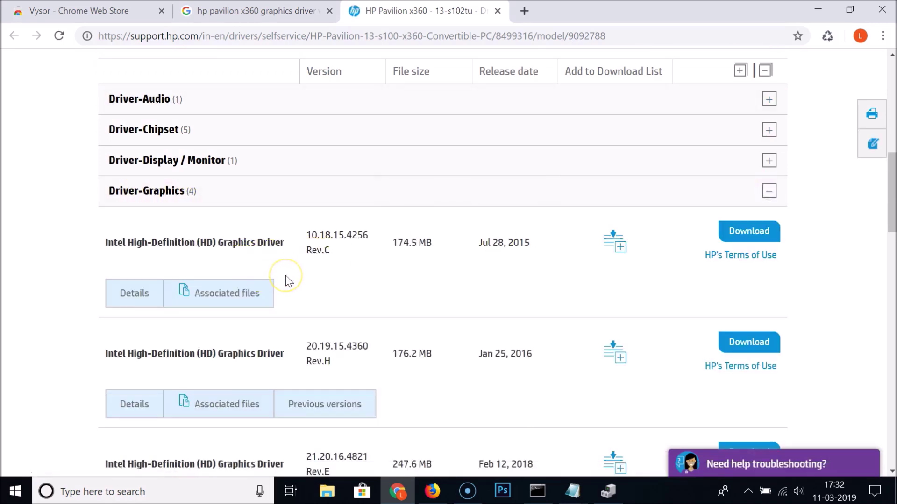
{"action": "scroll", "coordinate": [285, 279], "scroll_direction": "down", "scroll_amount": 1}
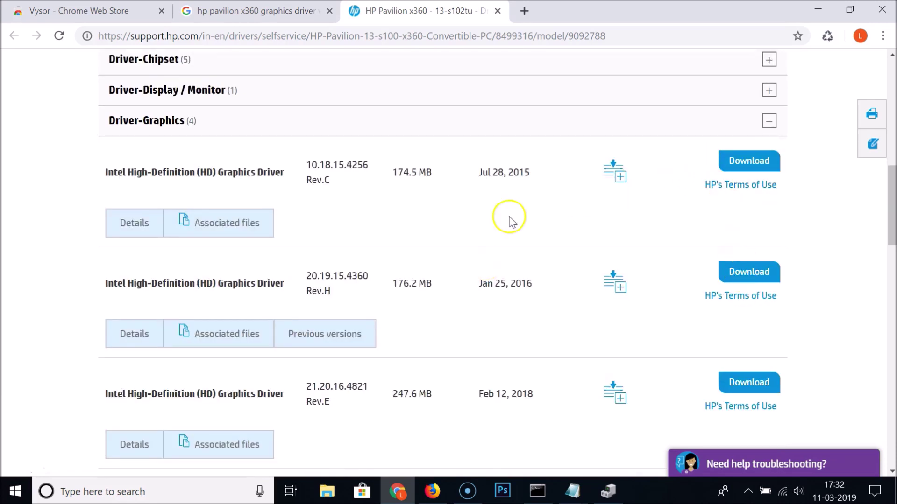
- Switch to the "How to Fix WebGL not Supported" note in Notepad and view its title at the start of the file
{"action": "left_click", "coordinate": [572, 490]}
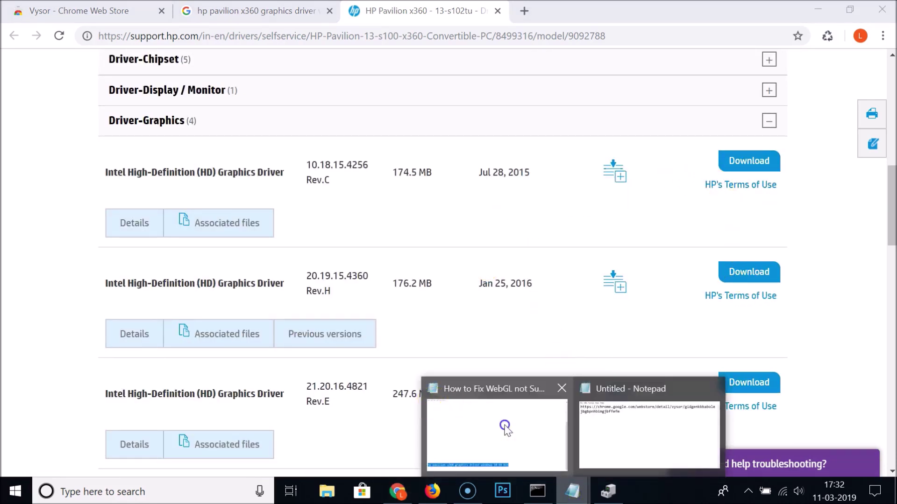
{"action": "left_click", "coordinate": [506, 428]}
{"action": "scroll", "coordinate": [226, 238], "scroll_direction": "up", "scroll_amount": 5}
{"action": "left_click", "coordinate": [266, 238]}
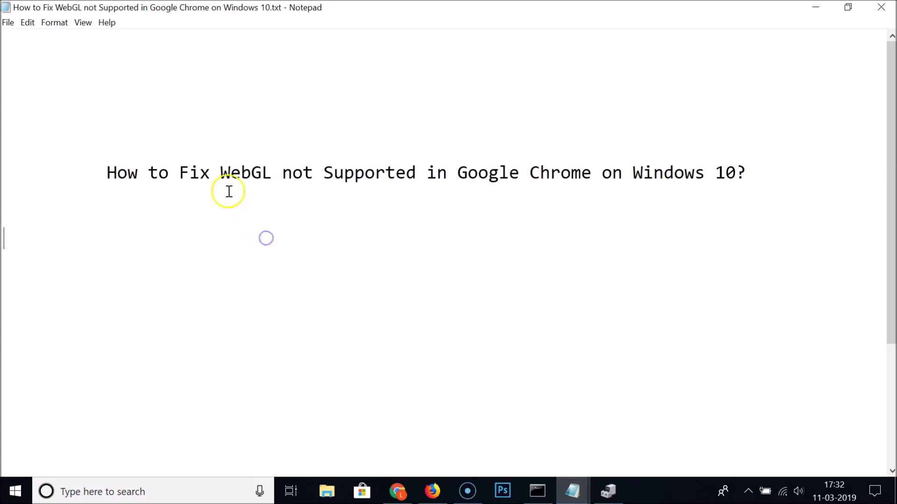
{"action": "left_click_drag", "start_coordinate": [220, 175], "coordinate": [421, 177]}
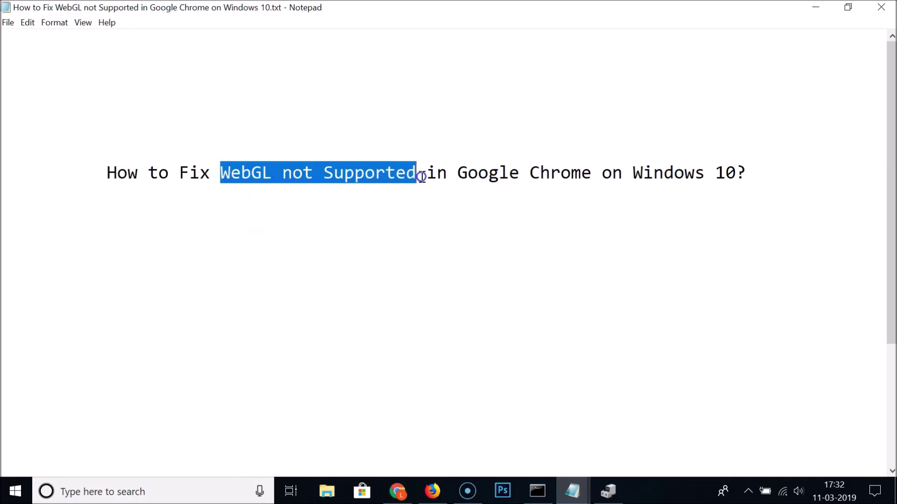
{"action": "left_click", "coordinate": [439, 182]}
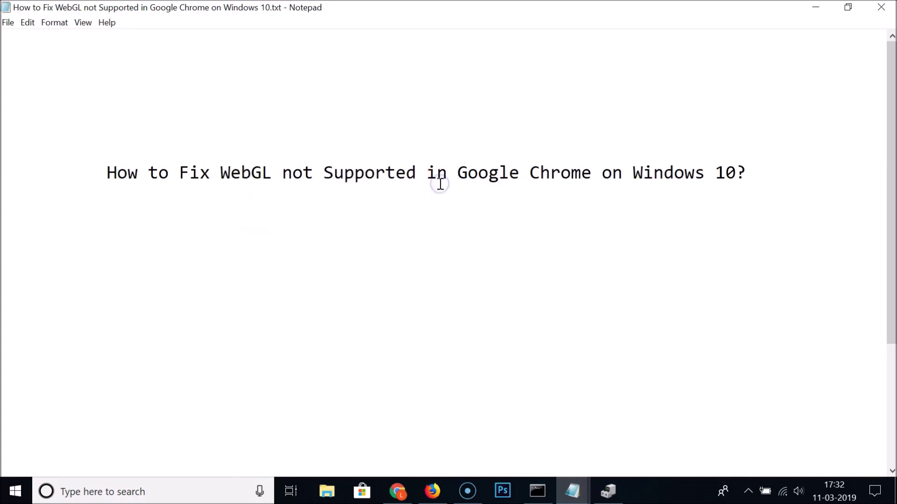